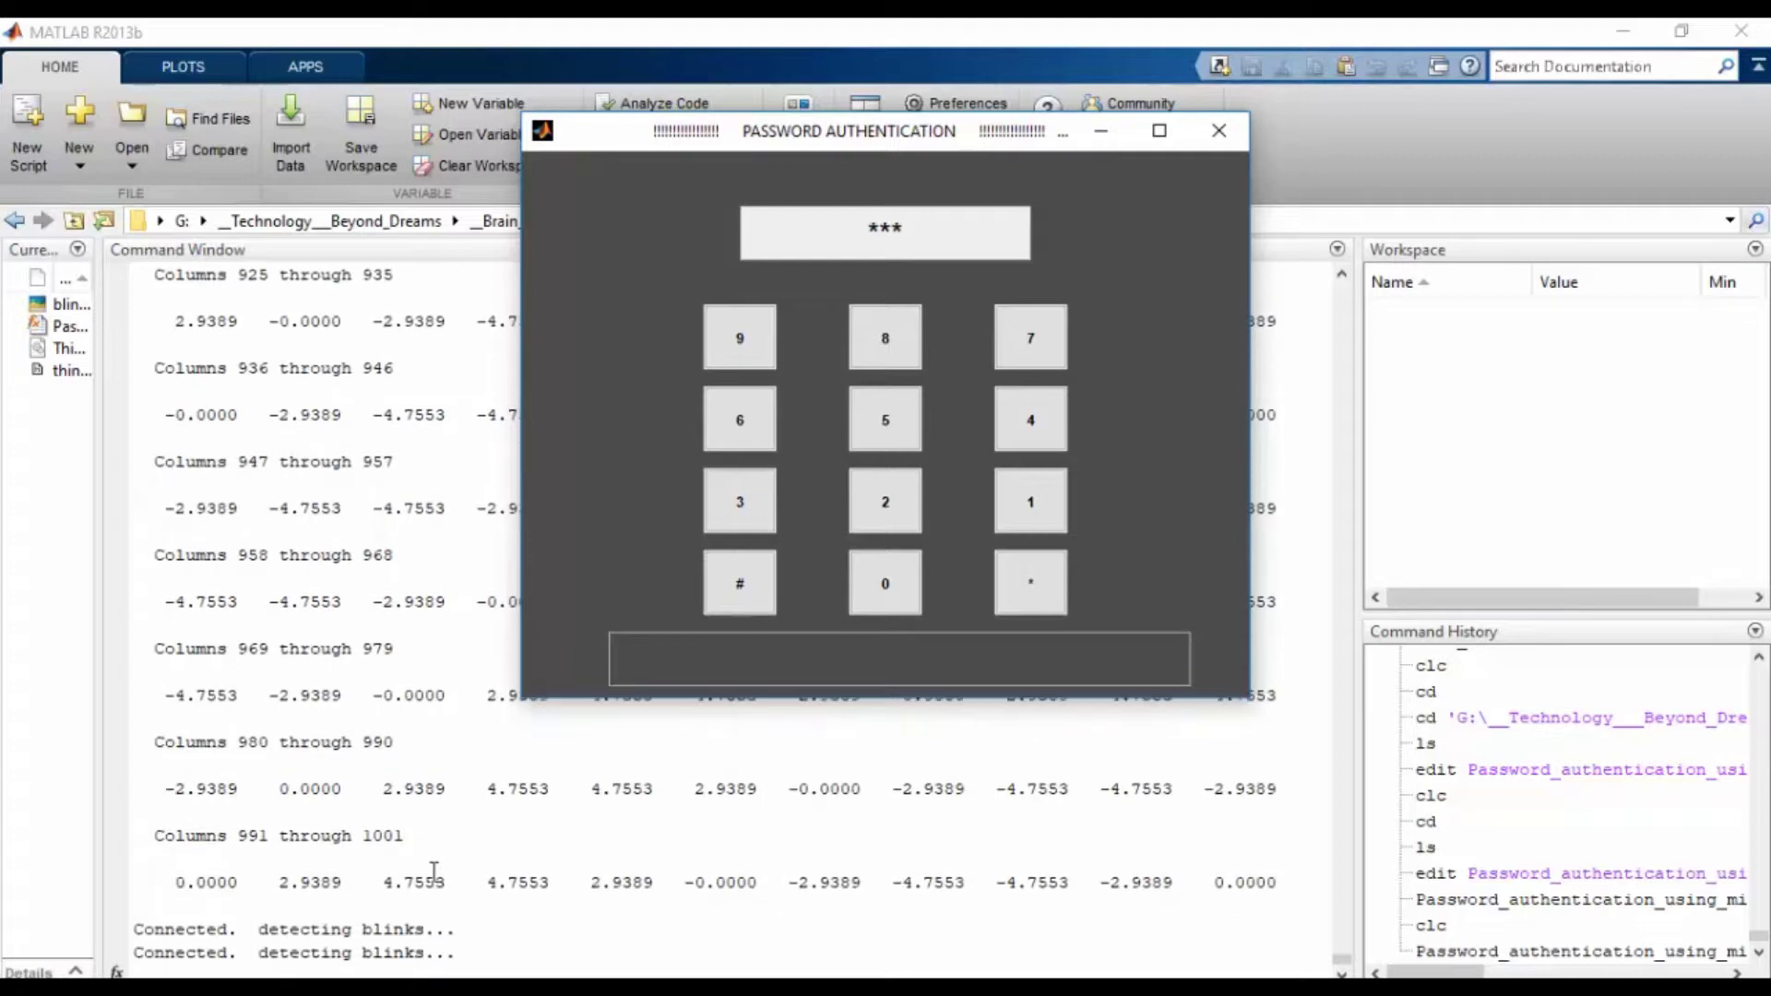
- Scroll up past the keypad showing four masked digits and PASSWORD AUTHENTICATED
scroll(433, 872, up, 1)
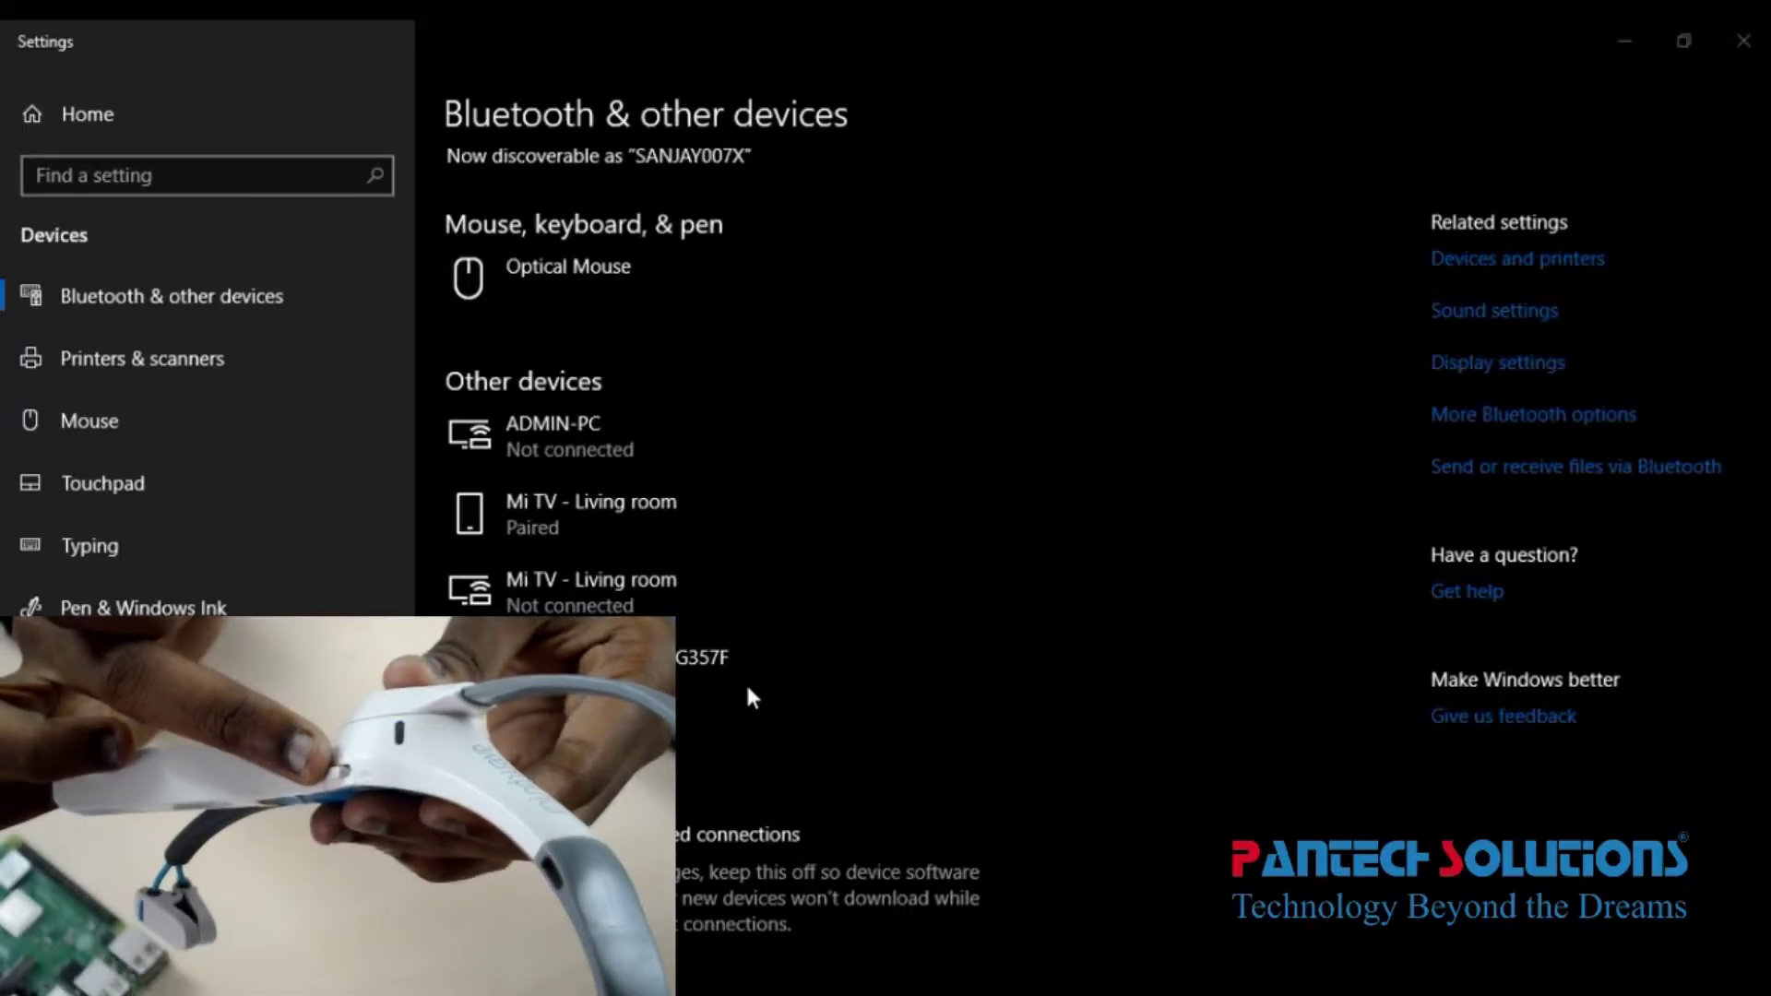
- Pair the MindWave headset as a new Bluetooth device
scroll(775, 558, up, 1)
scroll(782, 511, up, 2)
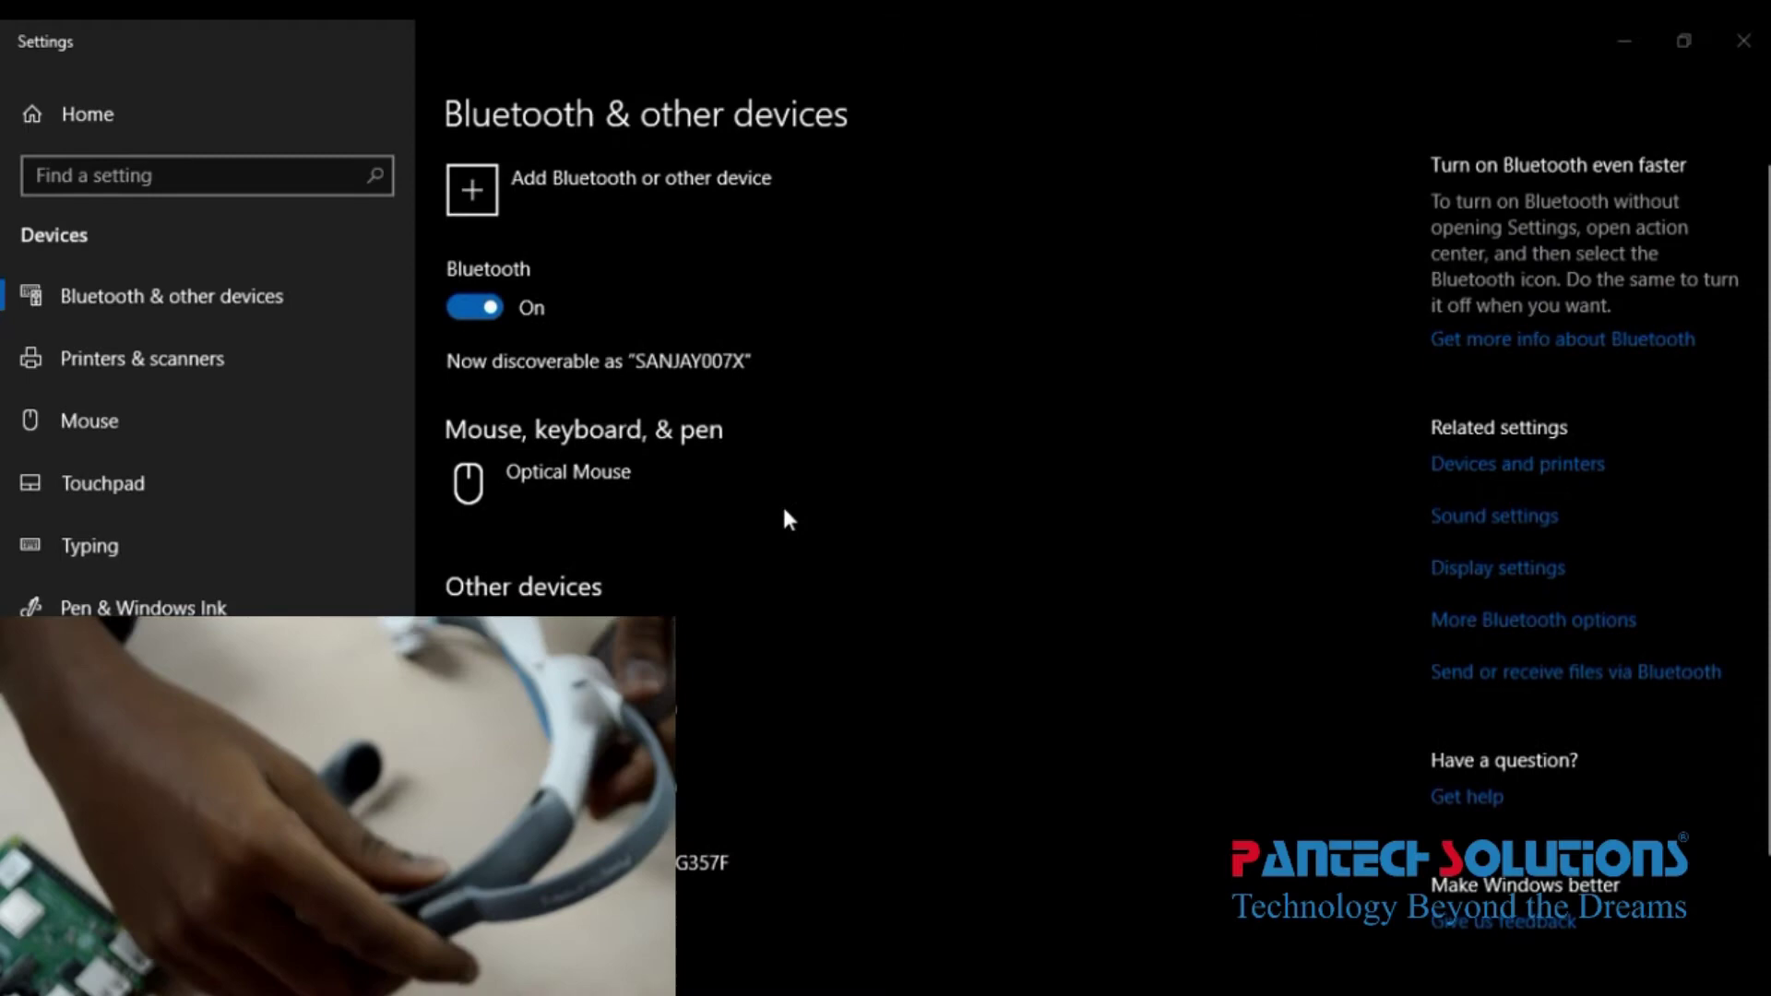
click(660, 158)
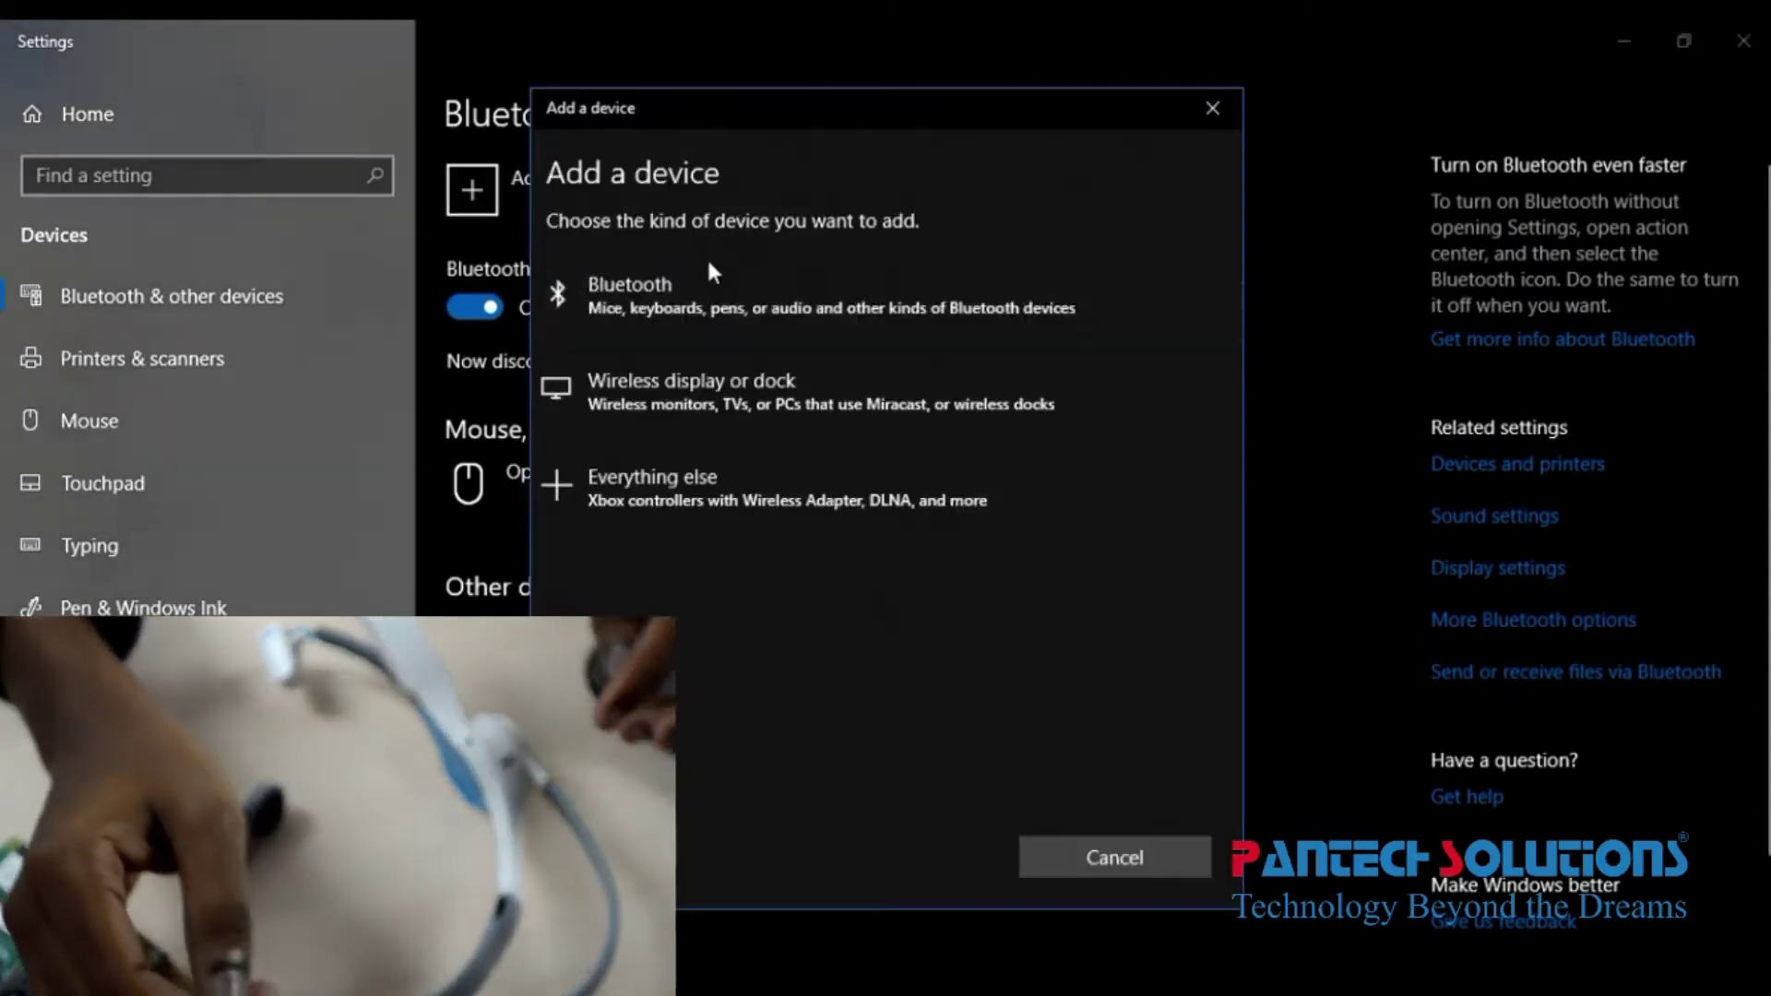
click(688, 302)
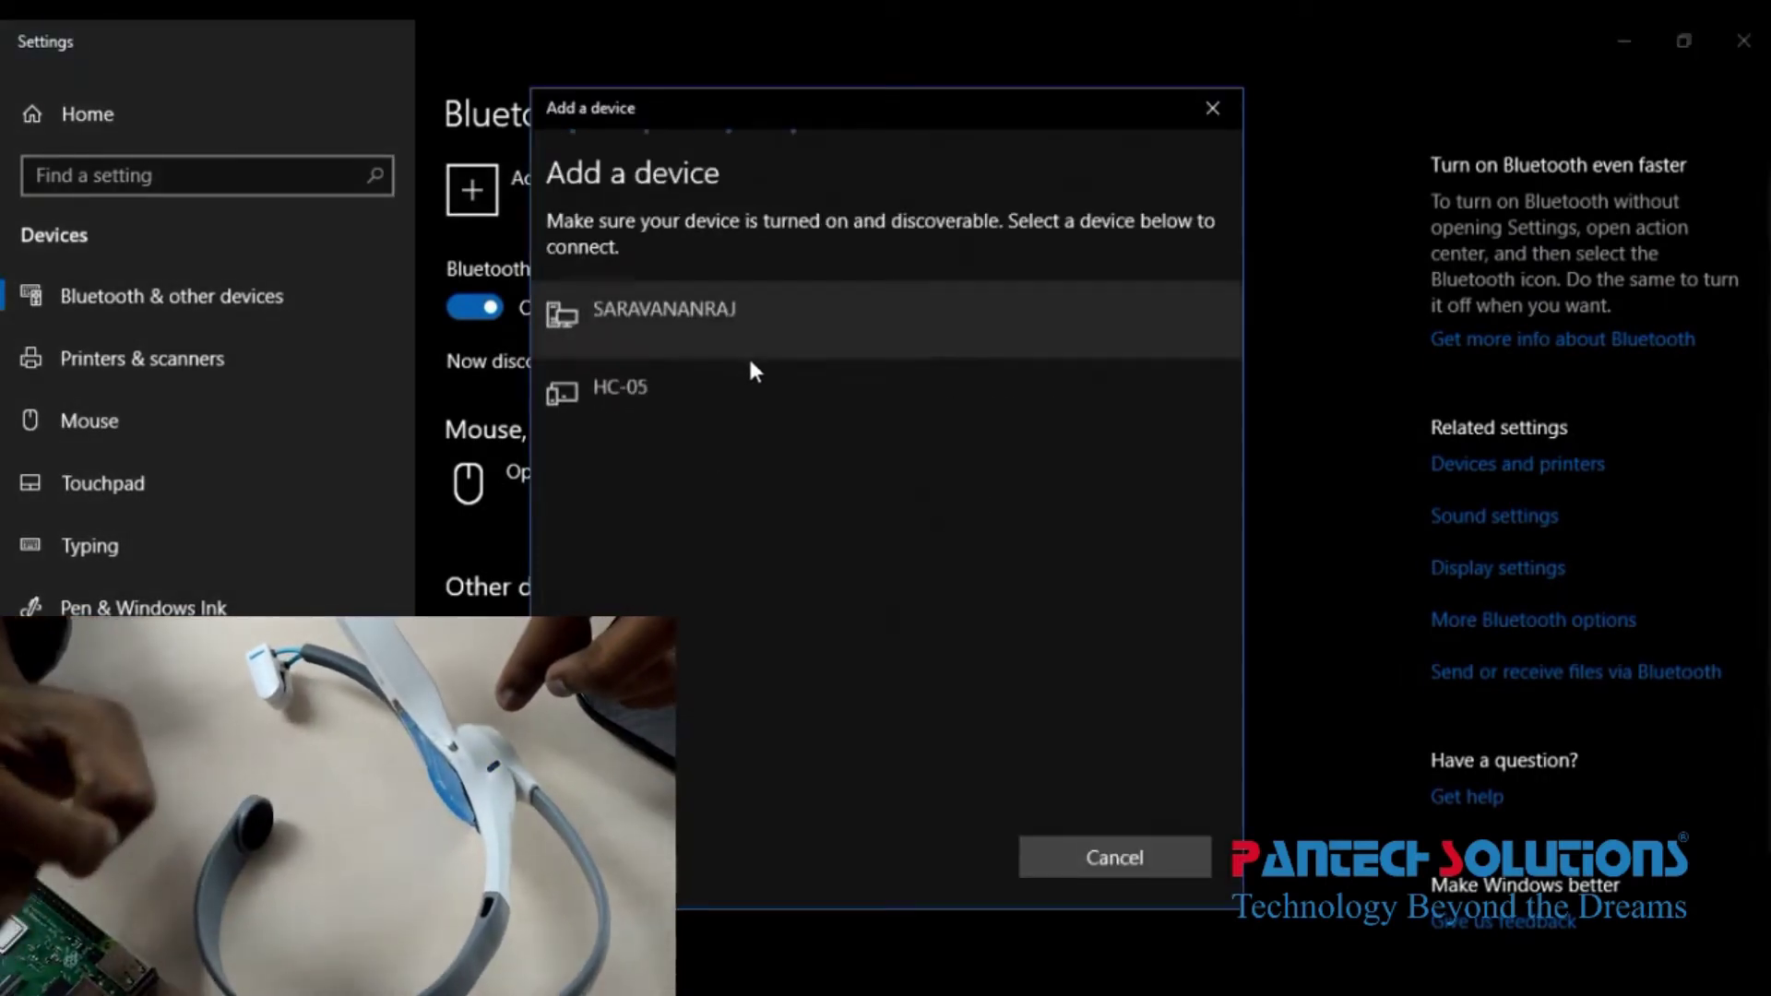
click(682, 475)
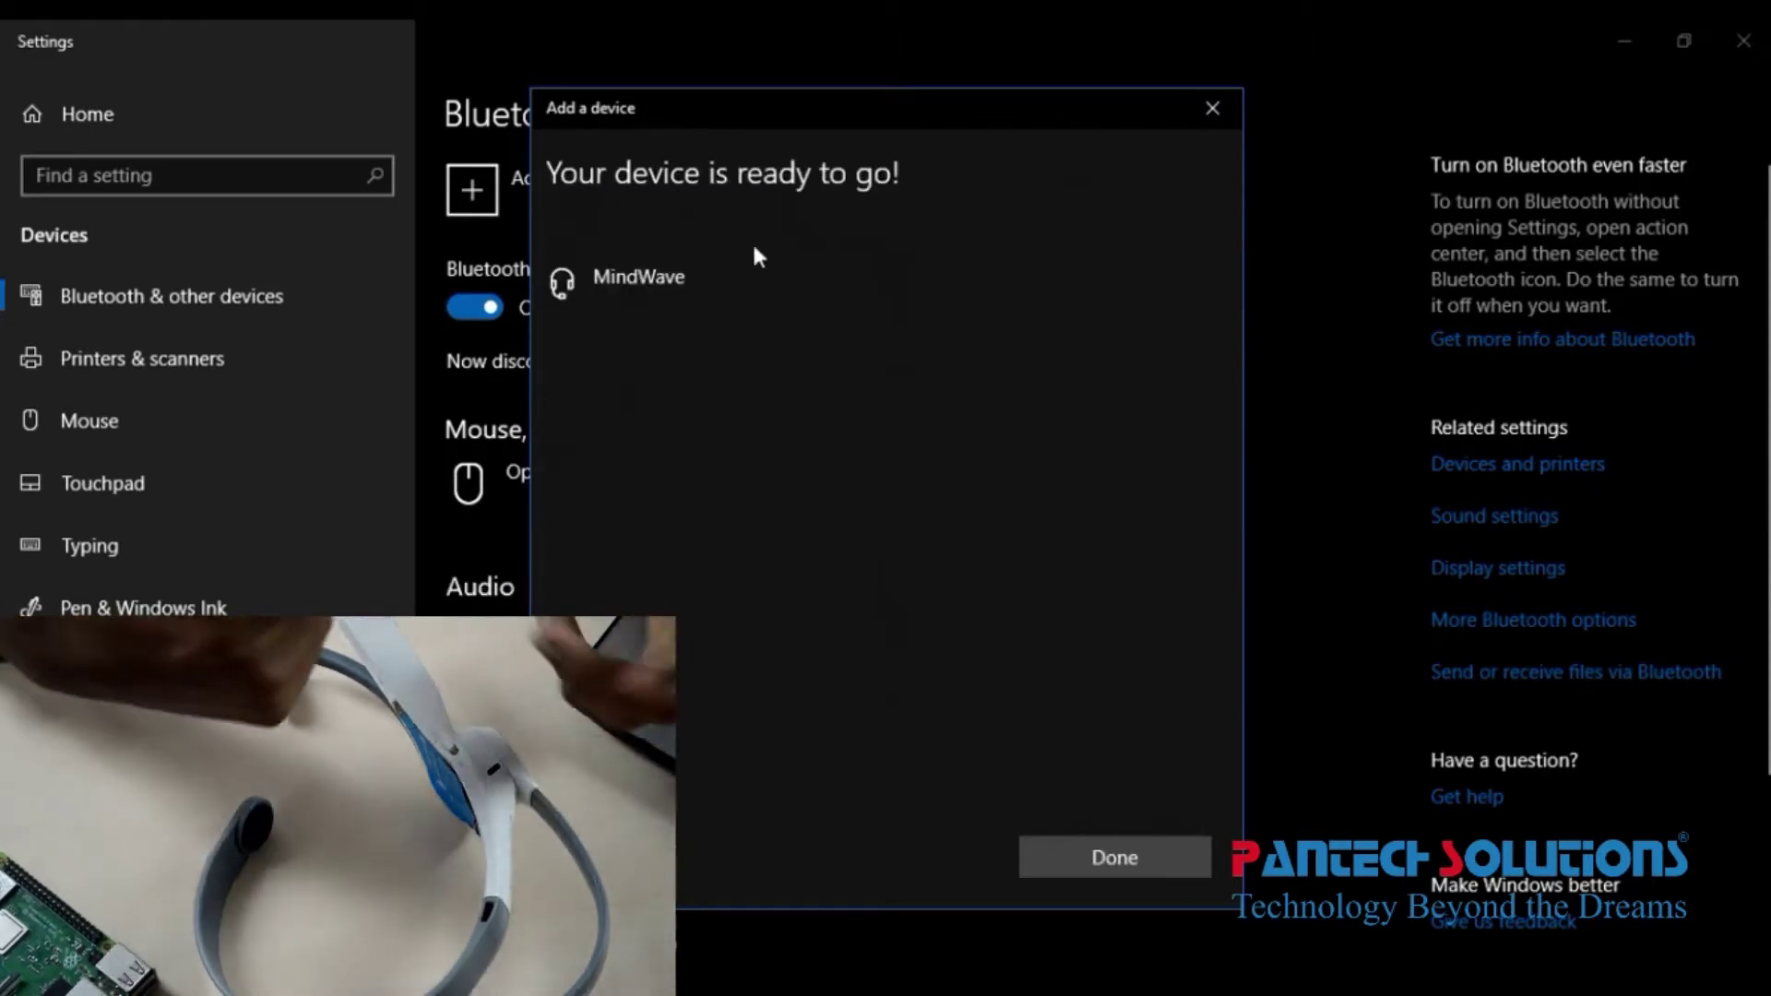
click(1114, 857)
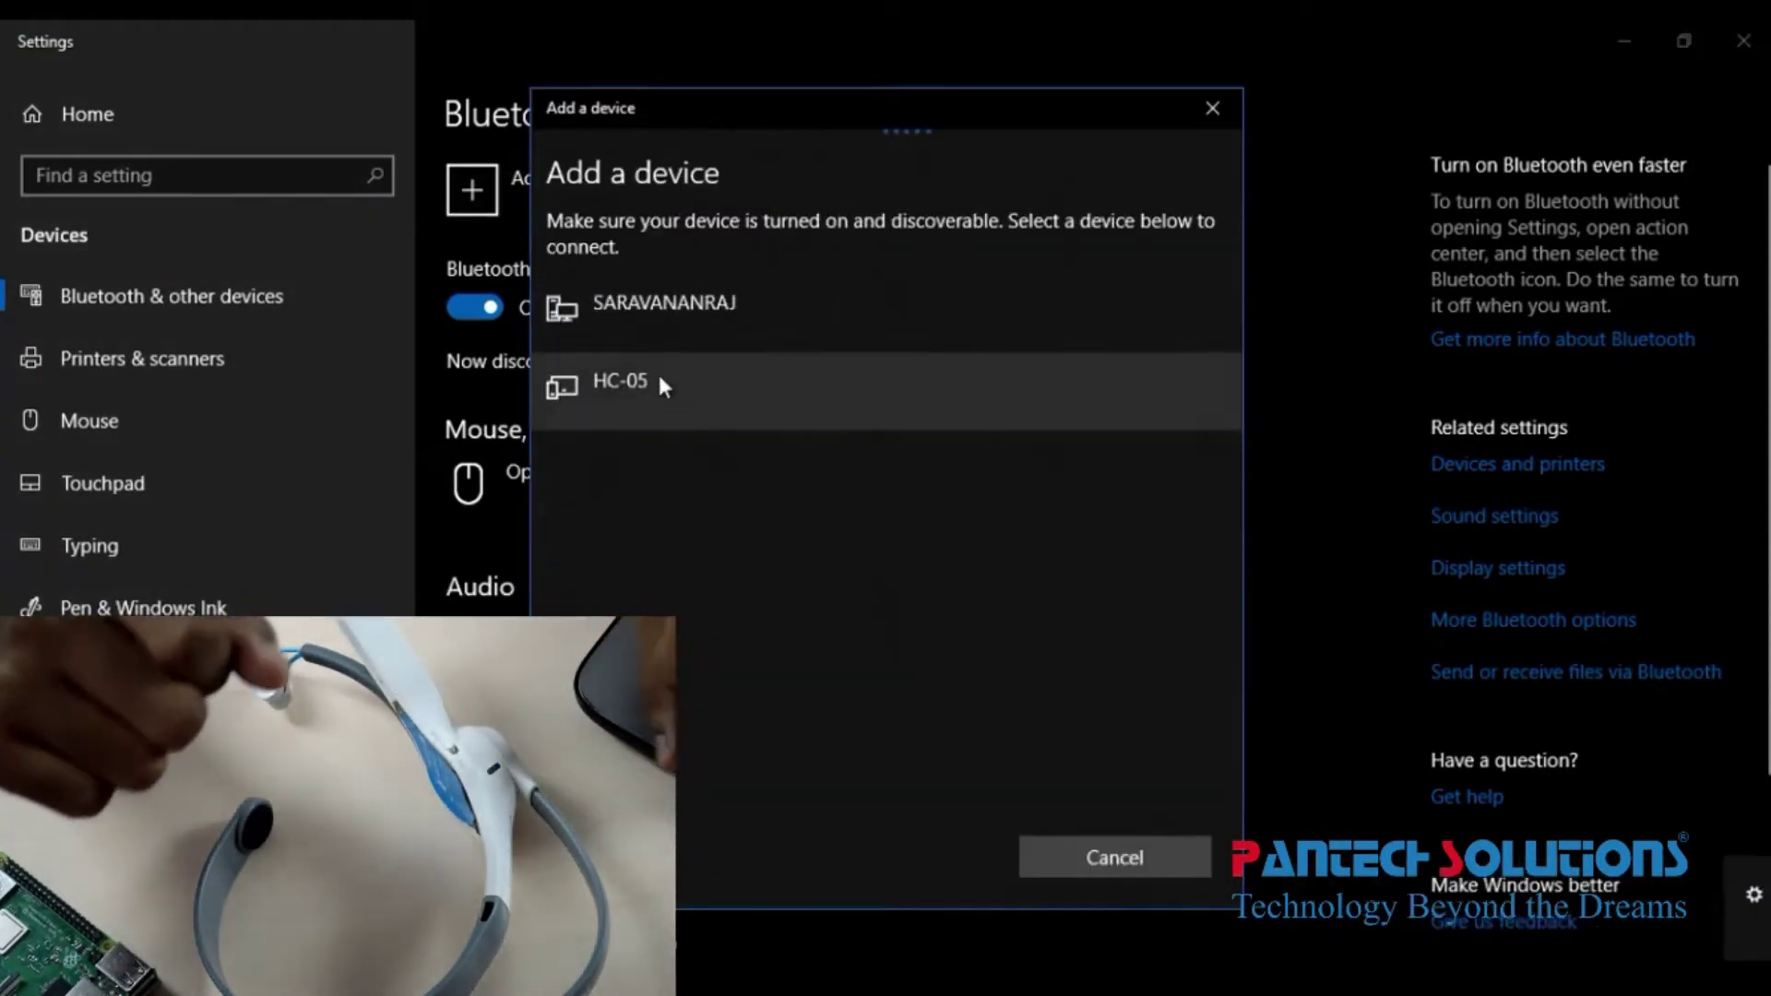
click(656, 382)
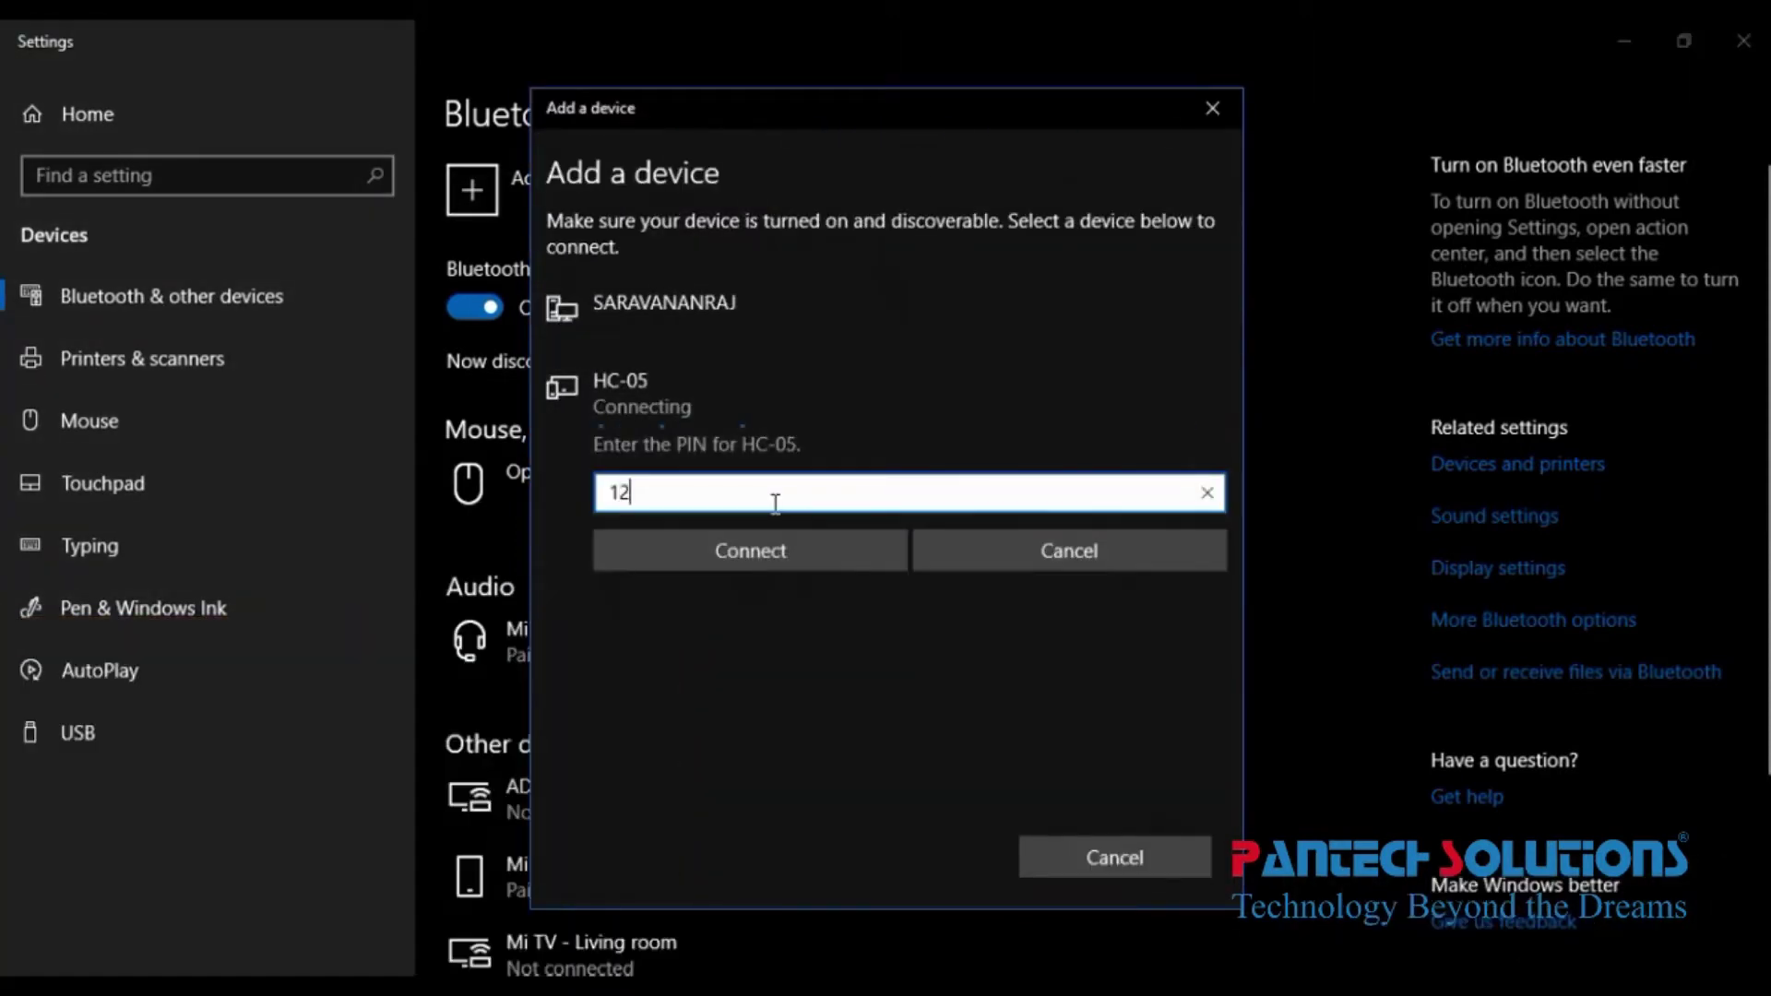
click(788, 550)
click(1124, 857)
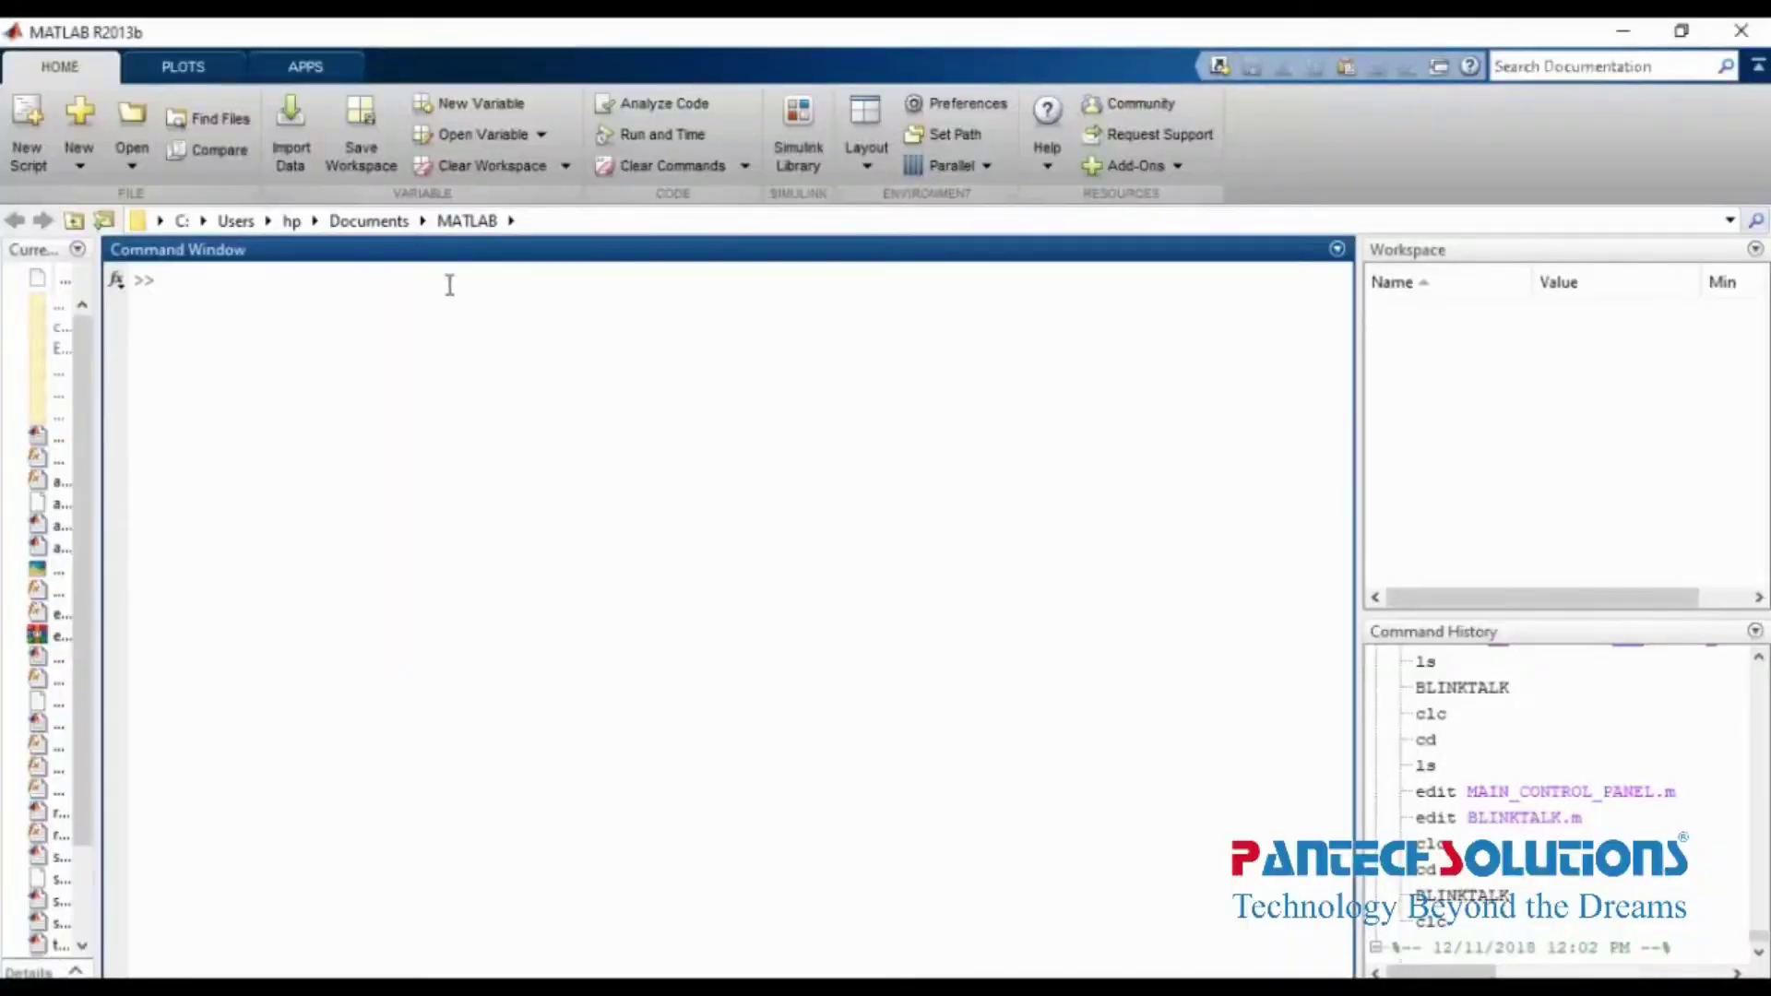
- Change to the main project folder, list its files, and run BLINKTALK
text(cd 'G:\__Technology___Beyond_Dreams\__Brain_Sense__\____CHAMP____Main_project\Main control panel - software')
key(Return)
text(ls)
key(Return)
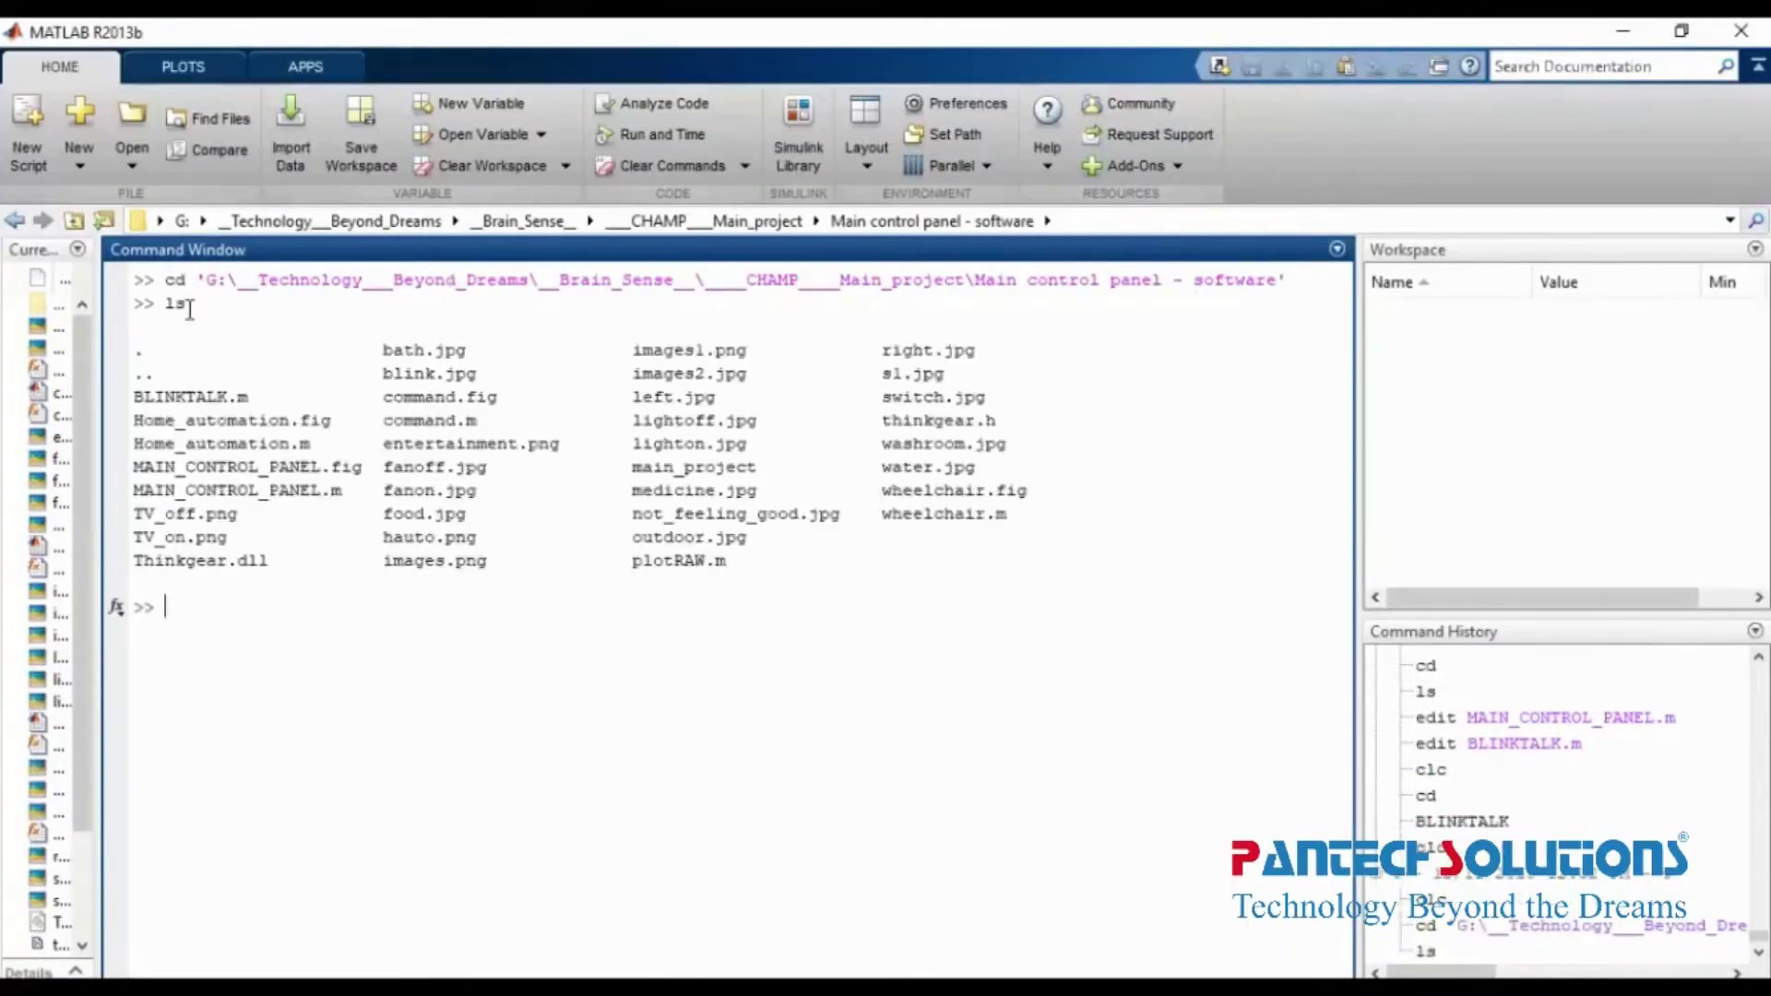
double_click(185, 397)
text(BLINKTALK)
key(Return)
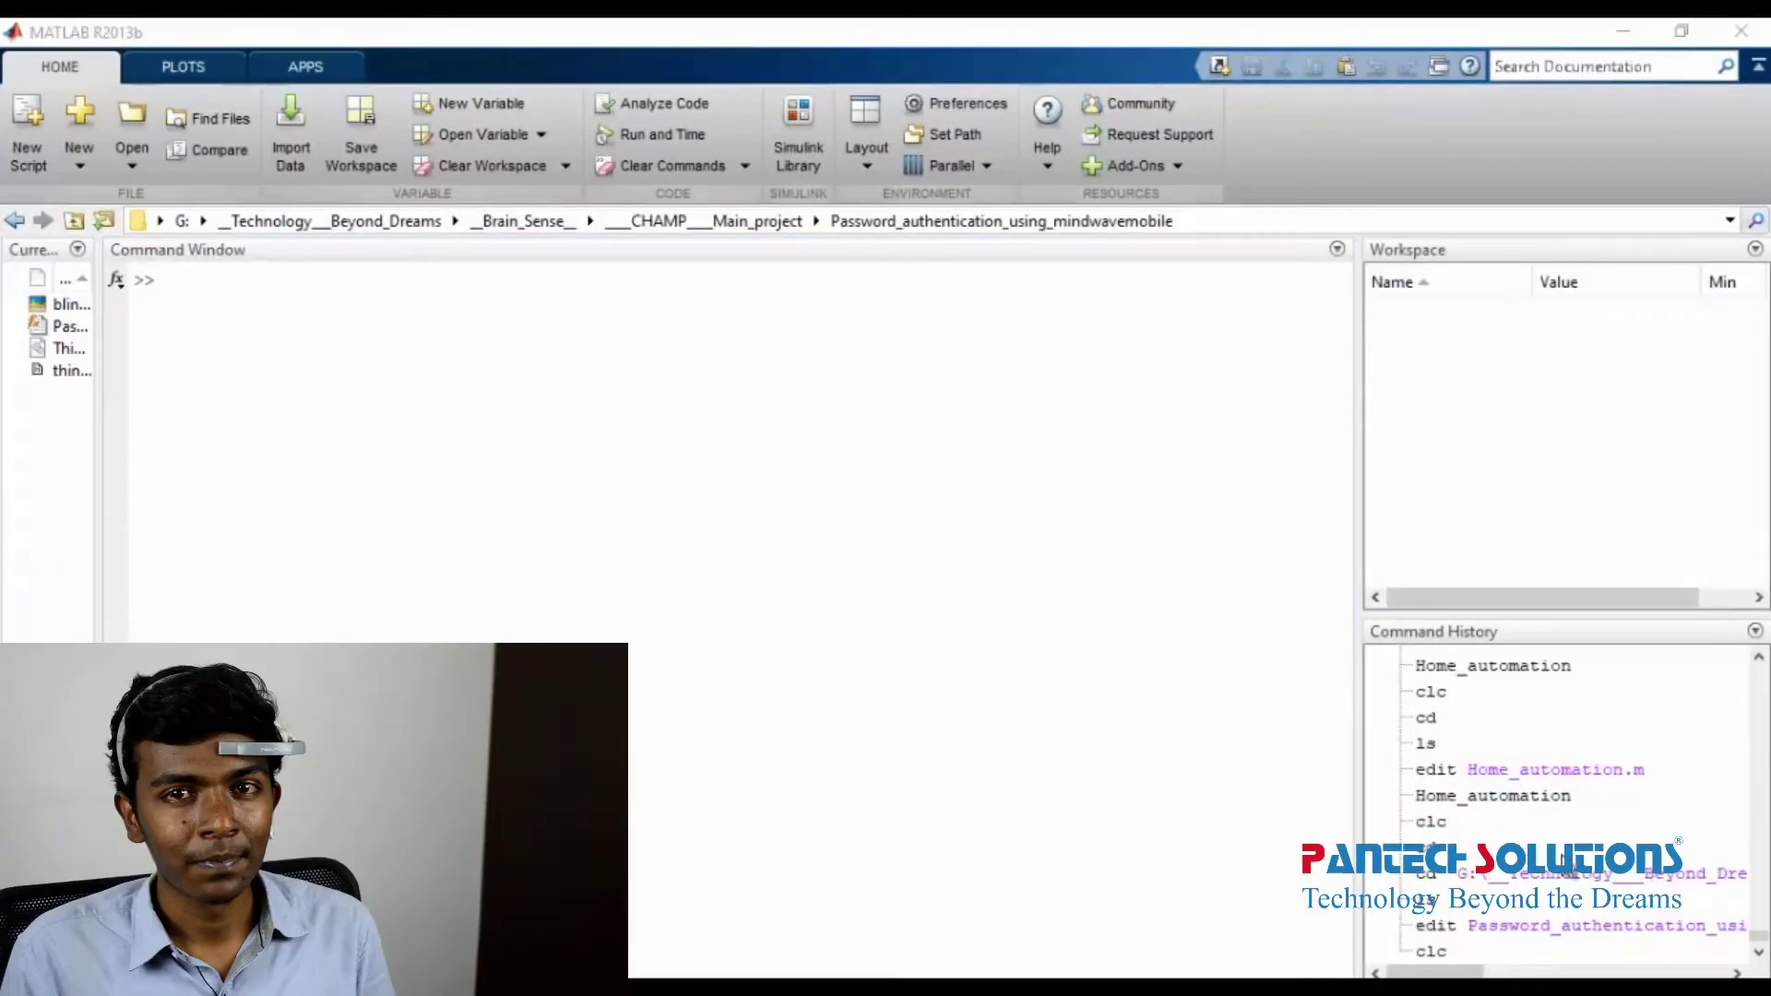
- Open Password_authentication_using_mindwavemobile.m in the editor to check the password
click(686, 480)
text(c)
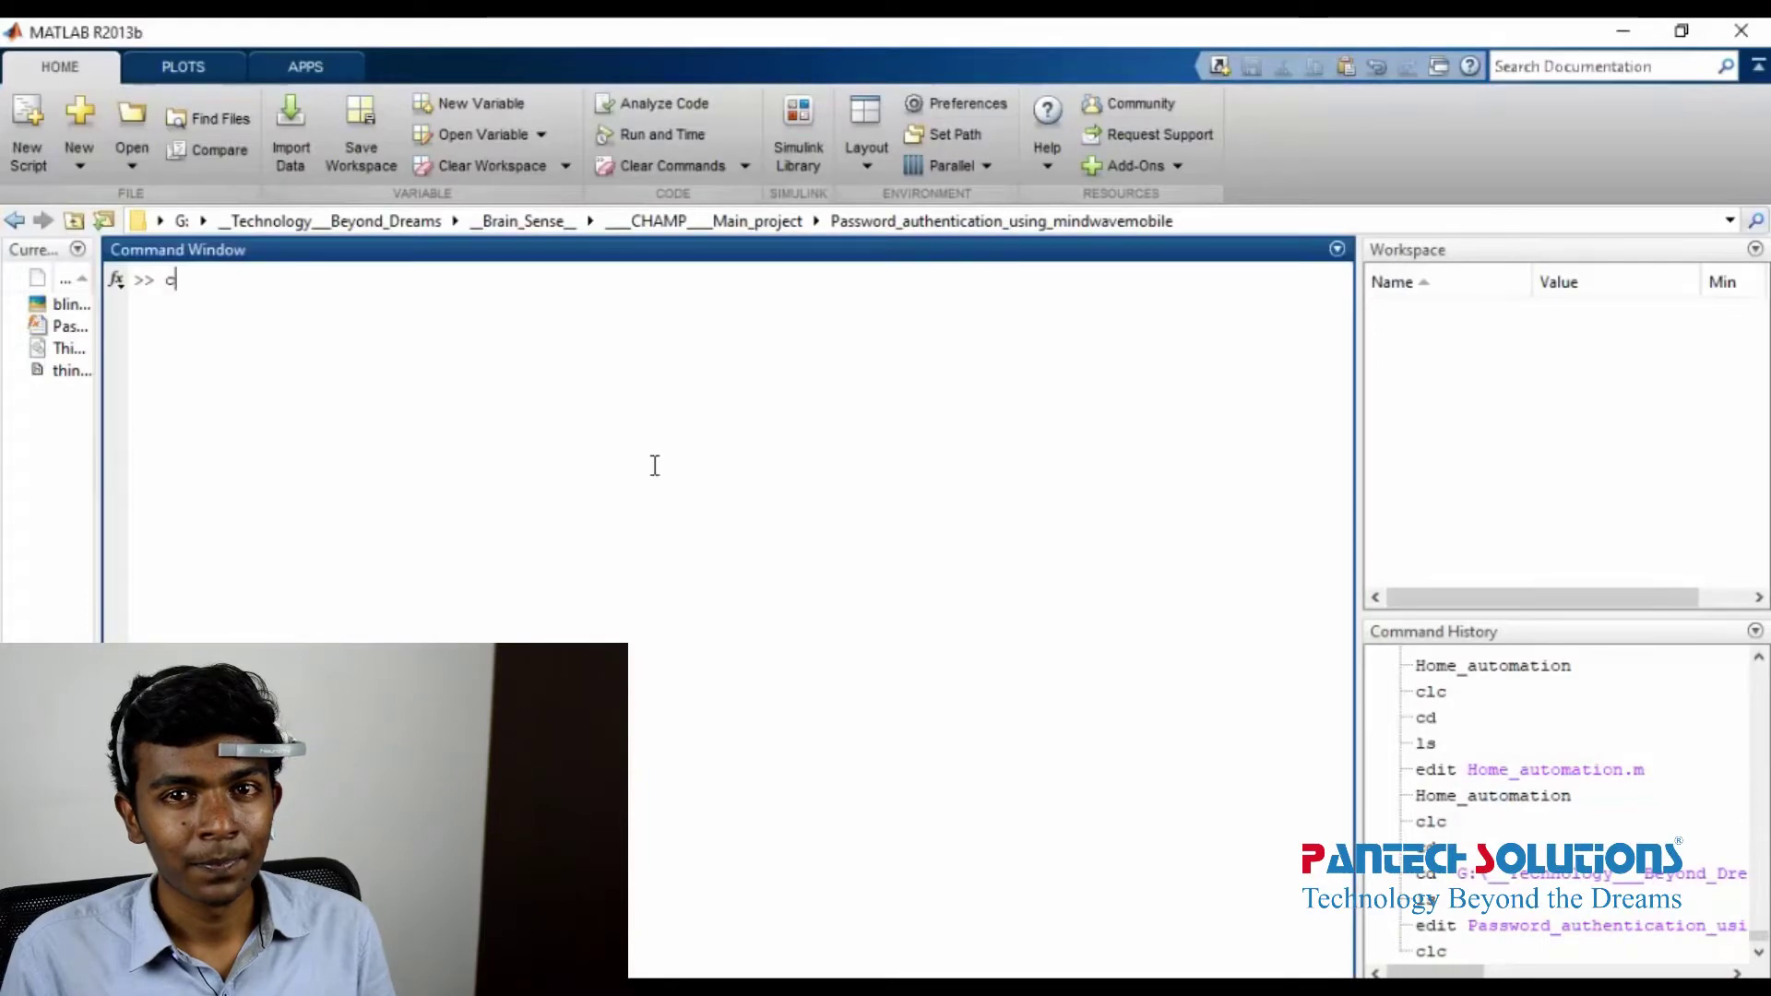
text(d)
key(Return)
text(ls)
key(Return)
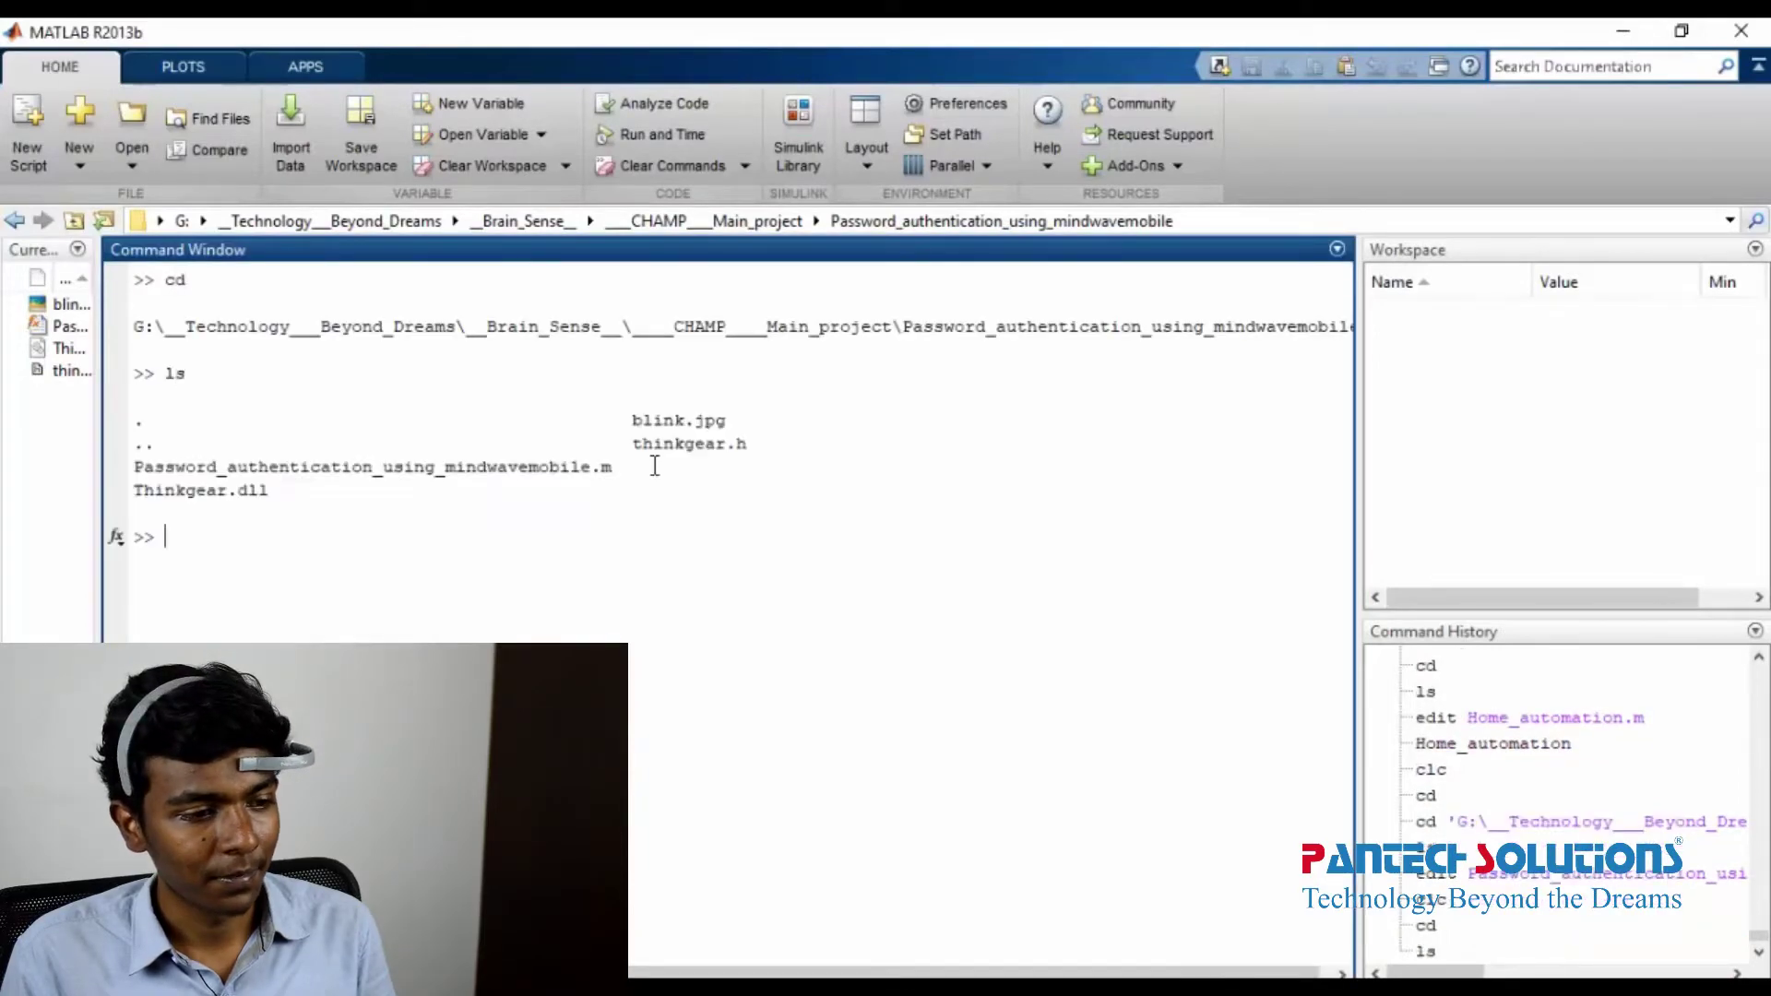
double_click(512, 468)
key(ctrl+c)
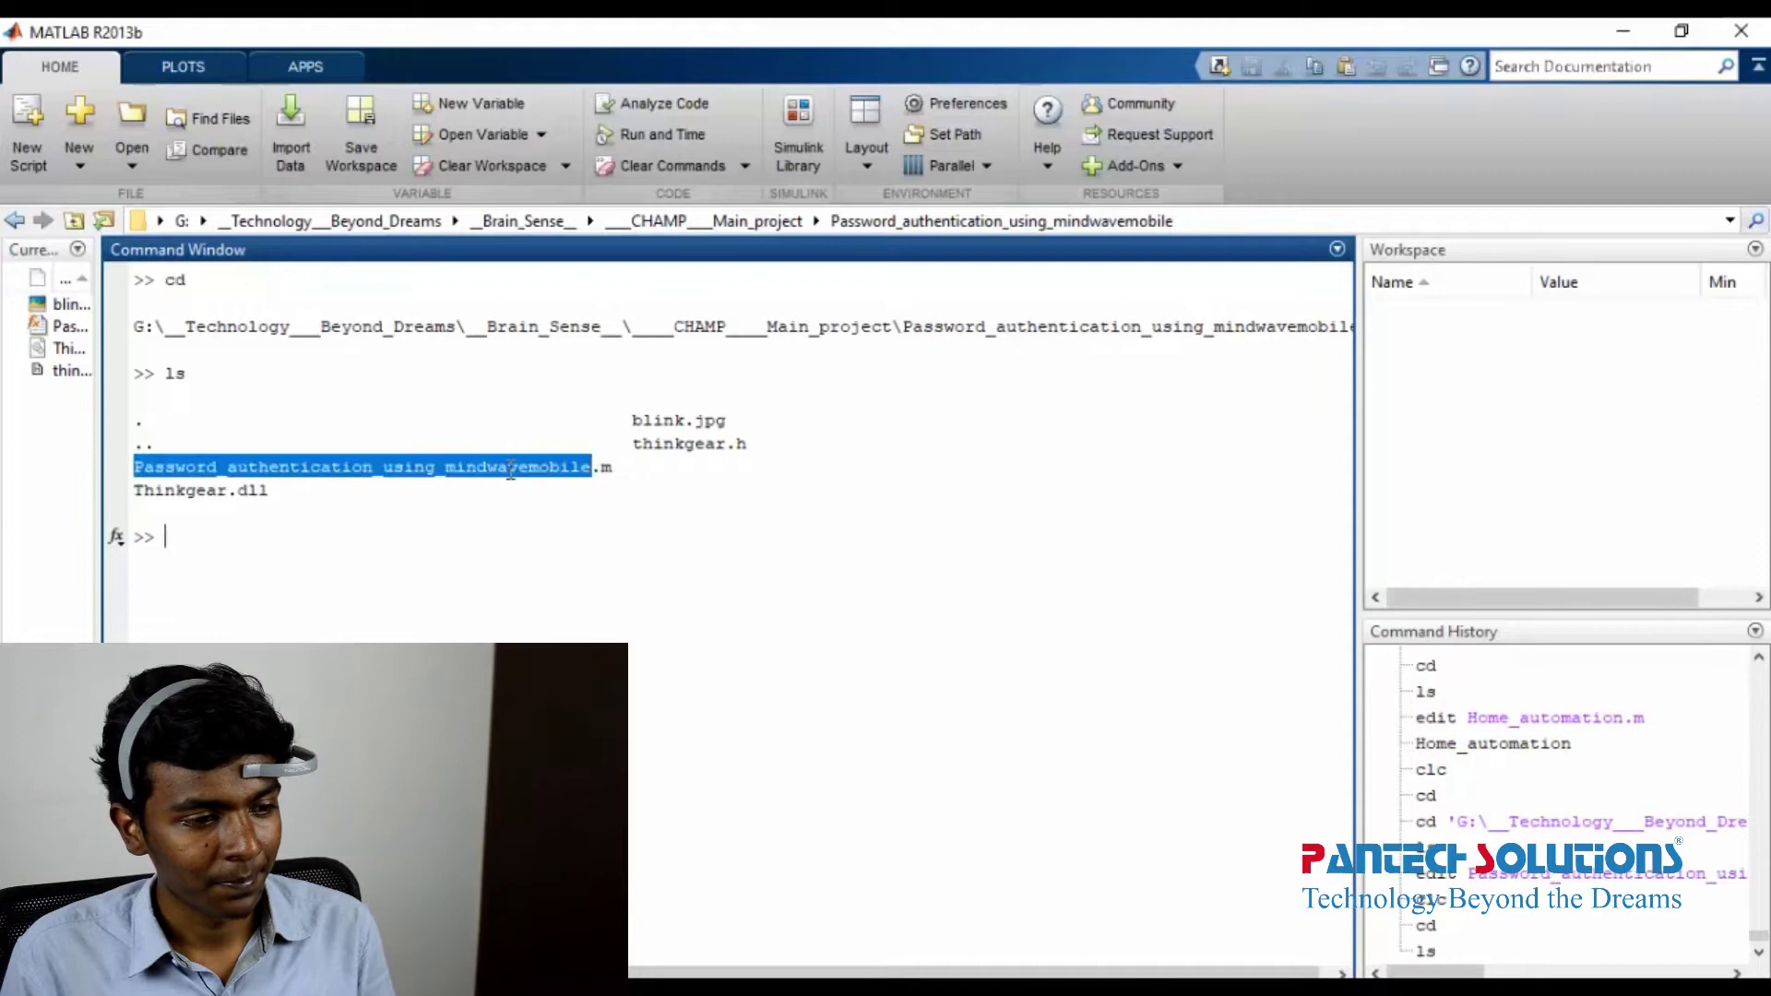
text(edit)
key(ctrl+v)
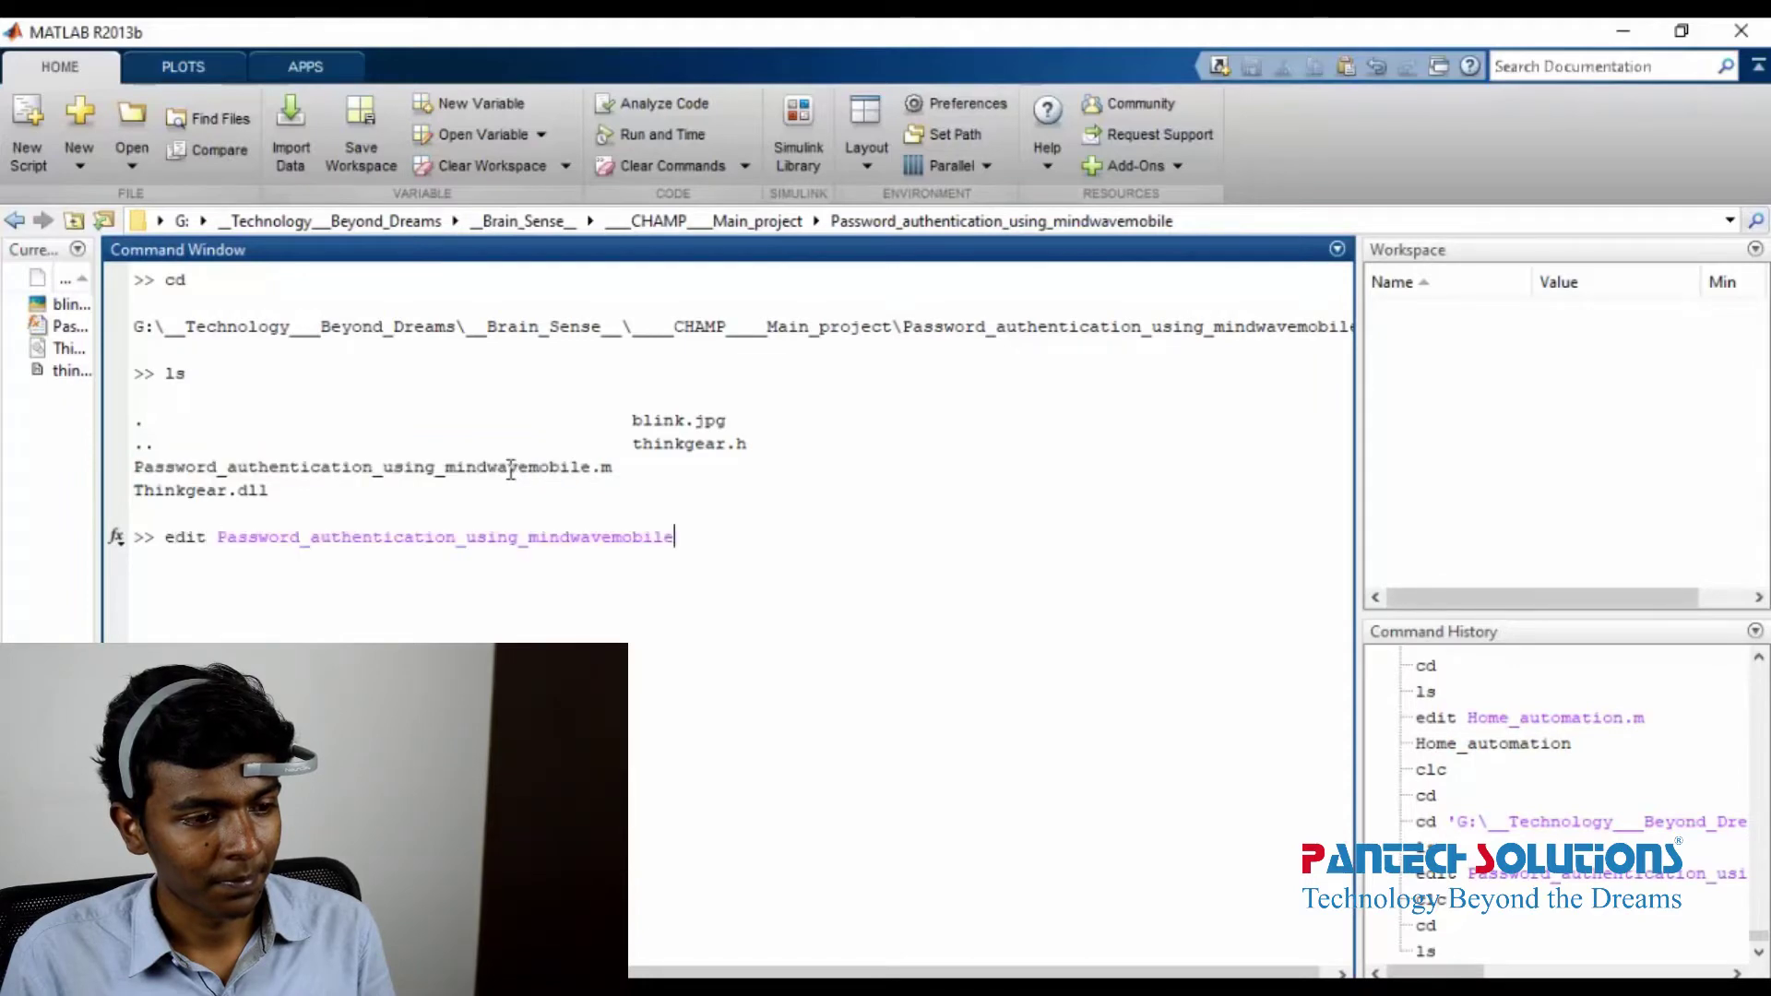
text(.m)
key(Return)
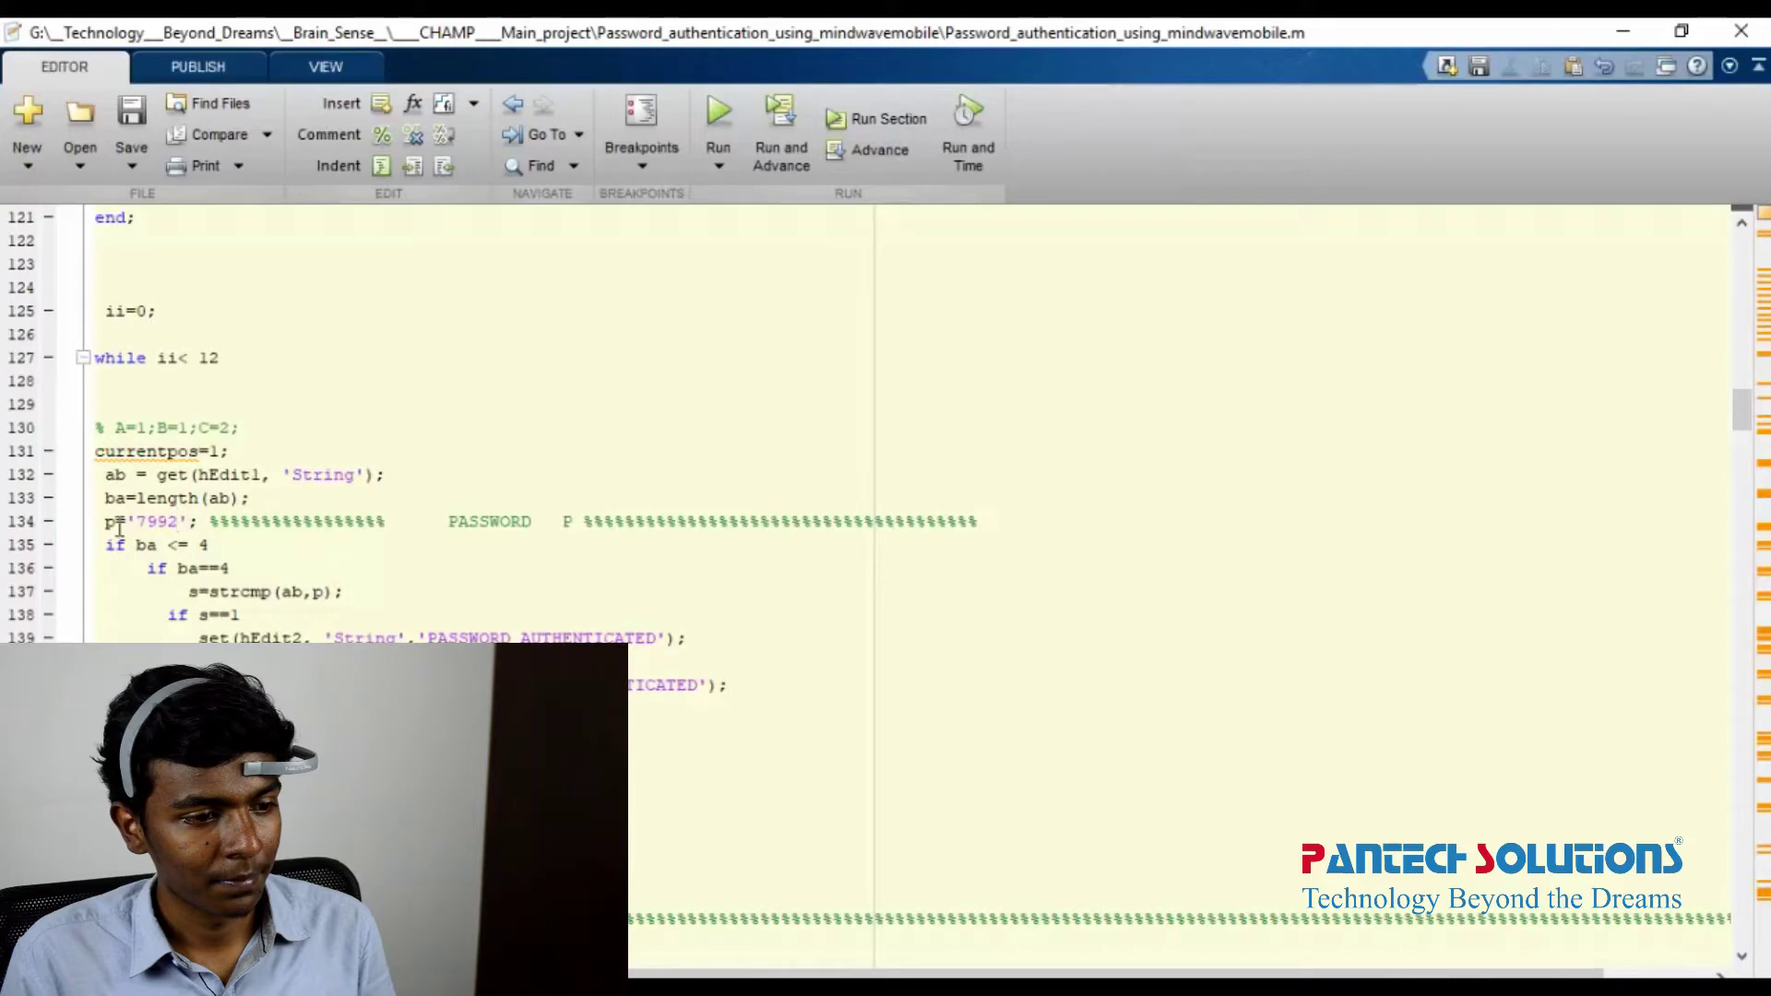
- Run Password_authentication_using_mindwavemobile from the Command Window
key(alt+Tab)
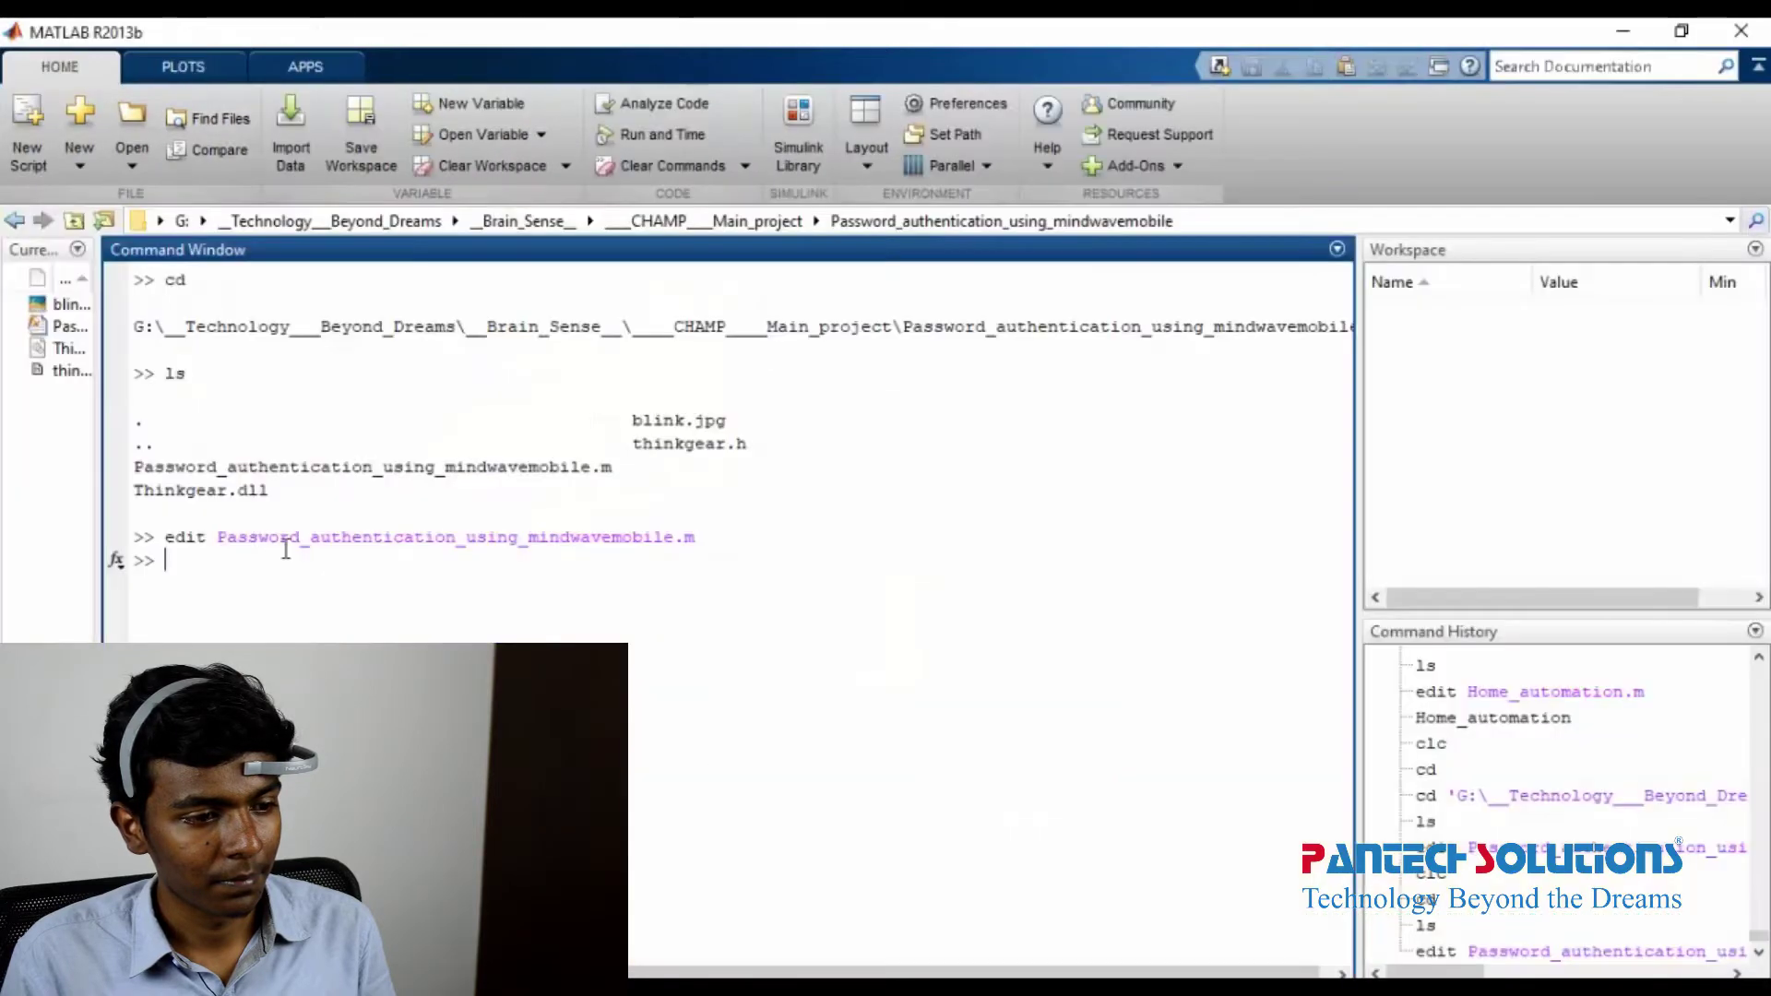
text(Password_authentication_using_mindwavemobile)
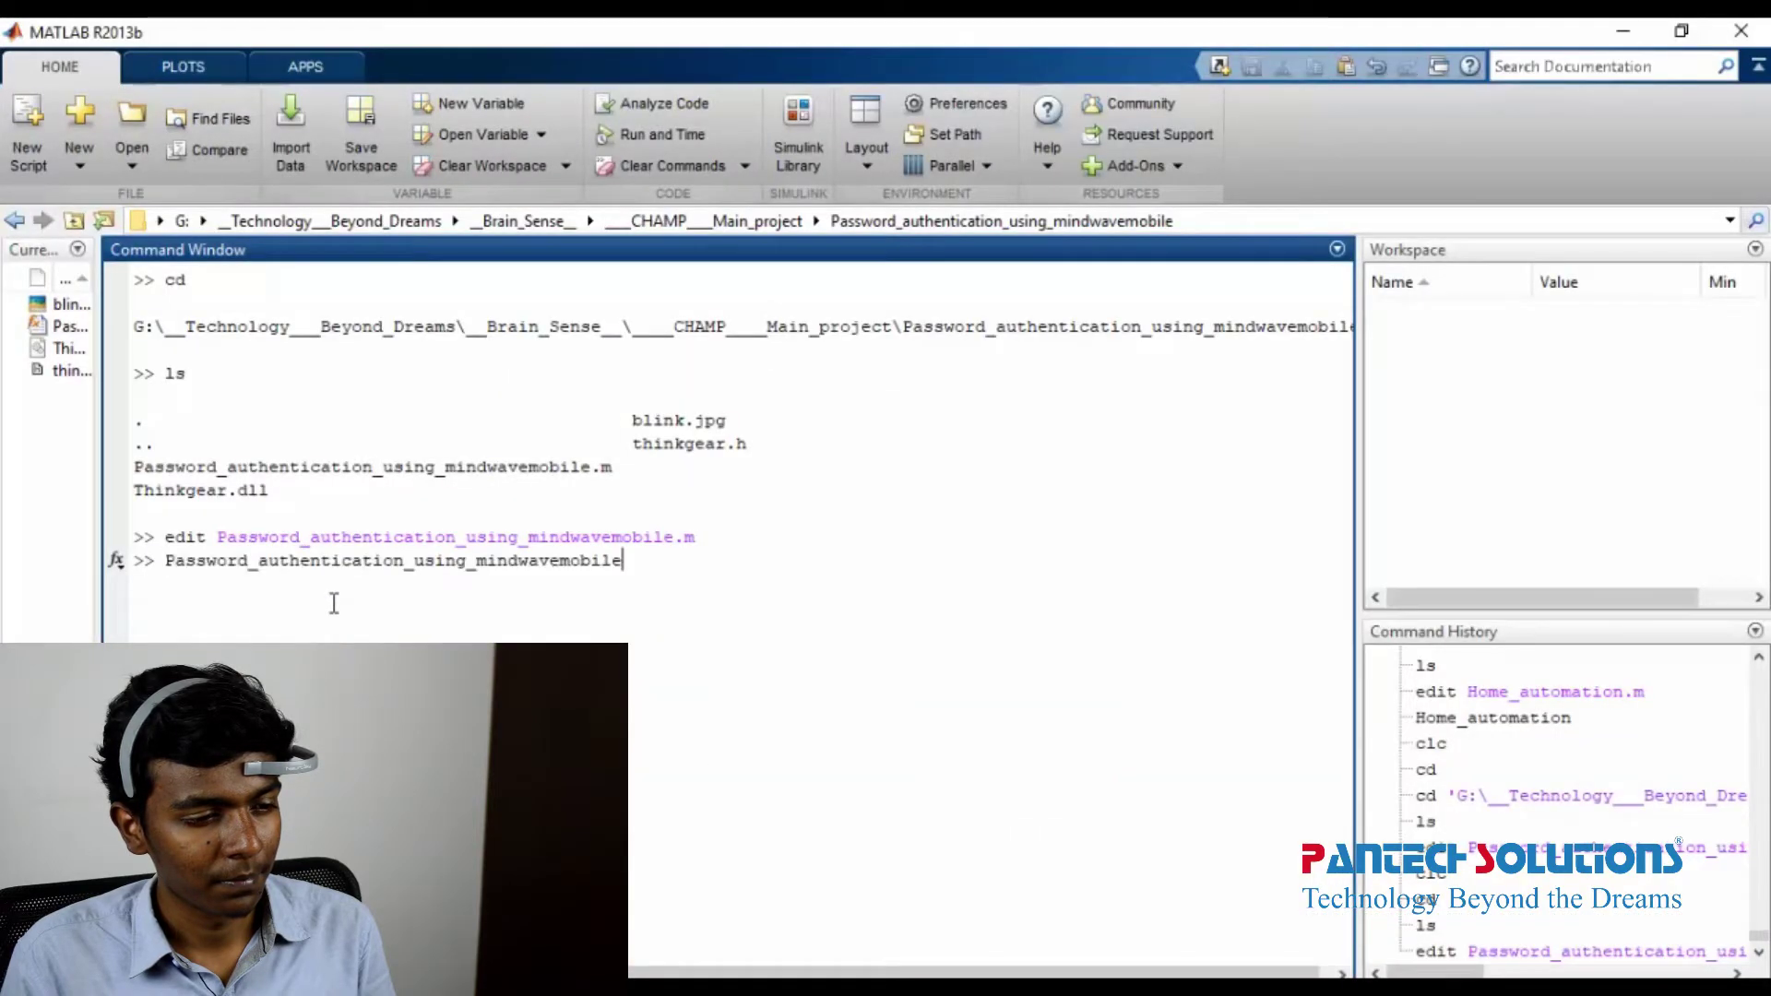
key(Return)
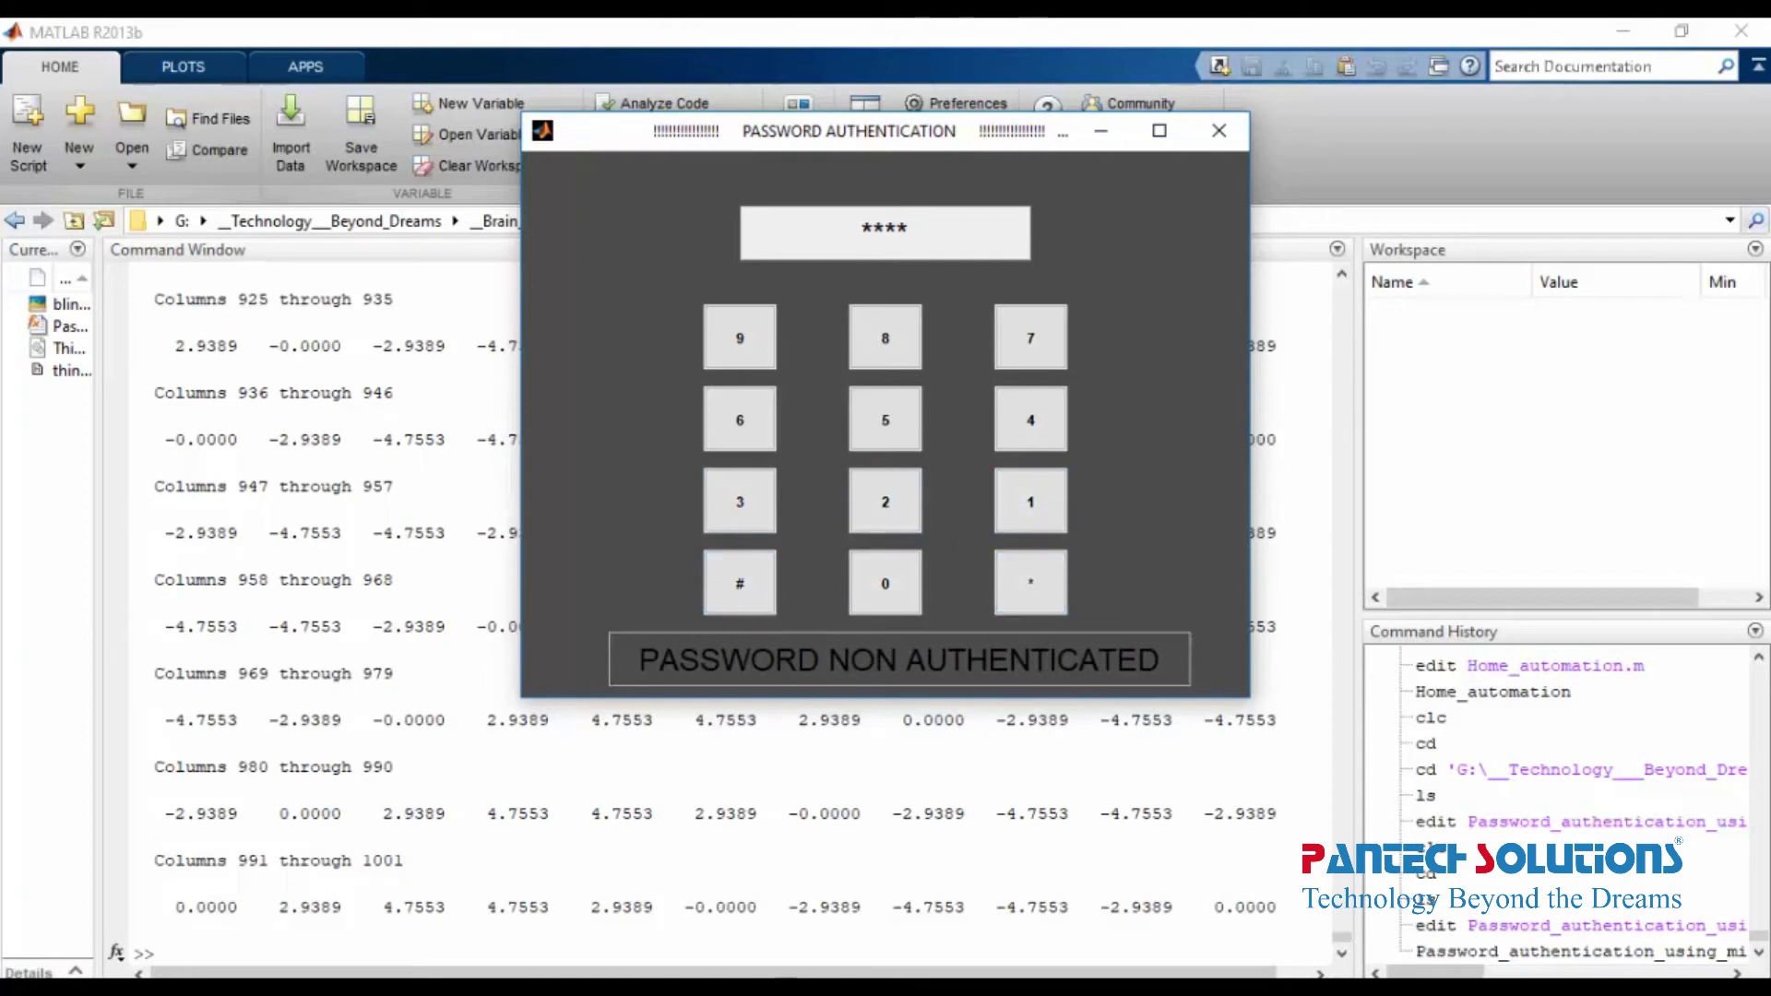
- Close the rejected keypad, clear output with clc, and rerun the password script
click(1223, 141)
text(clc)
key(Return)
key(Up)
key(Up)
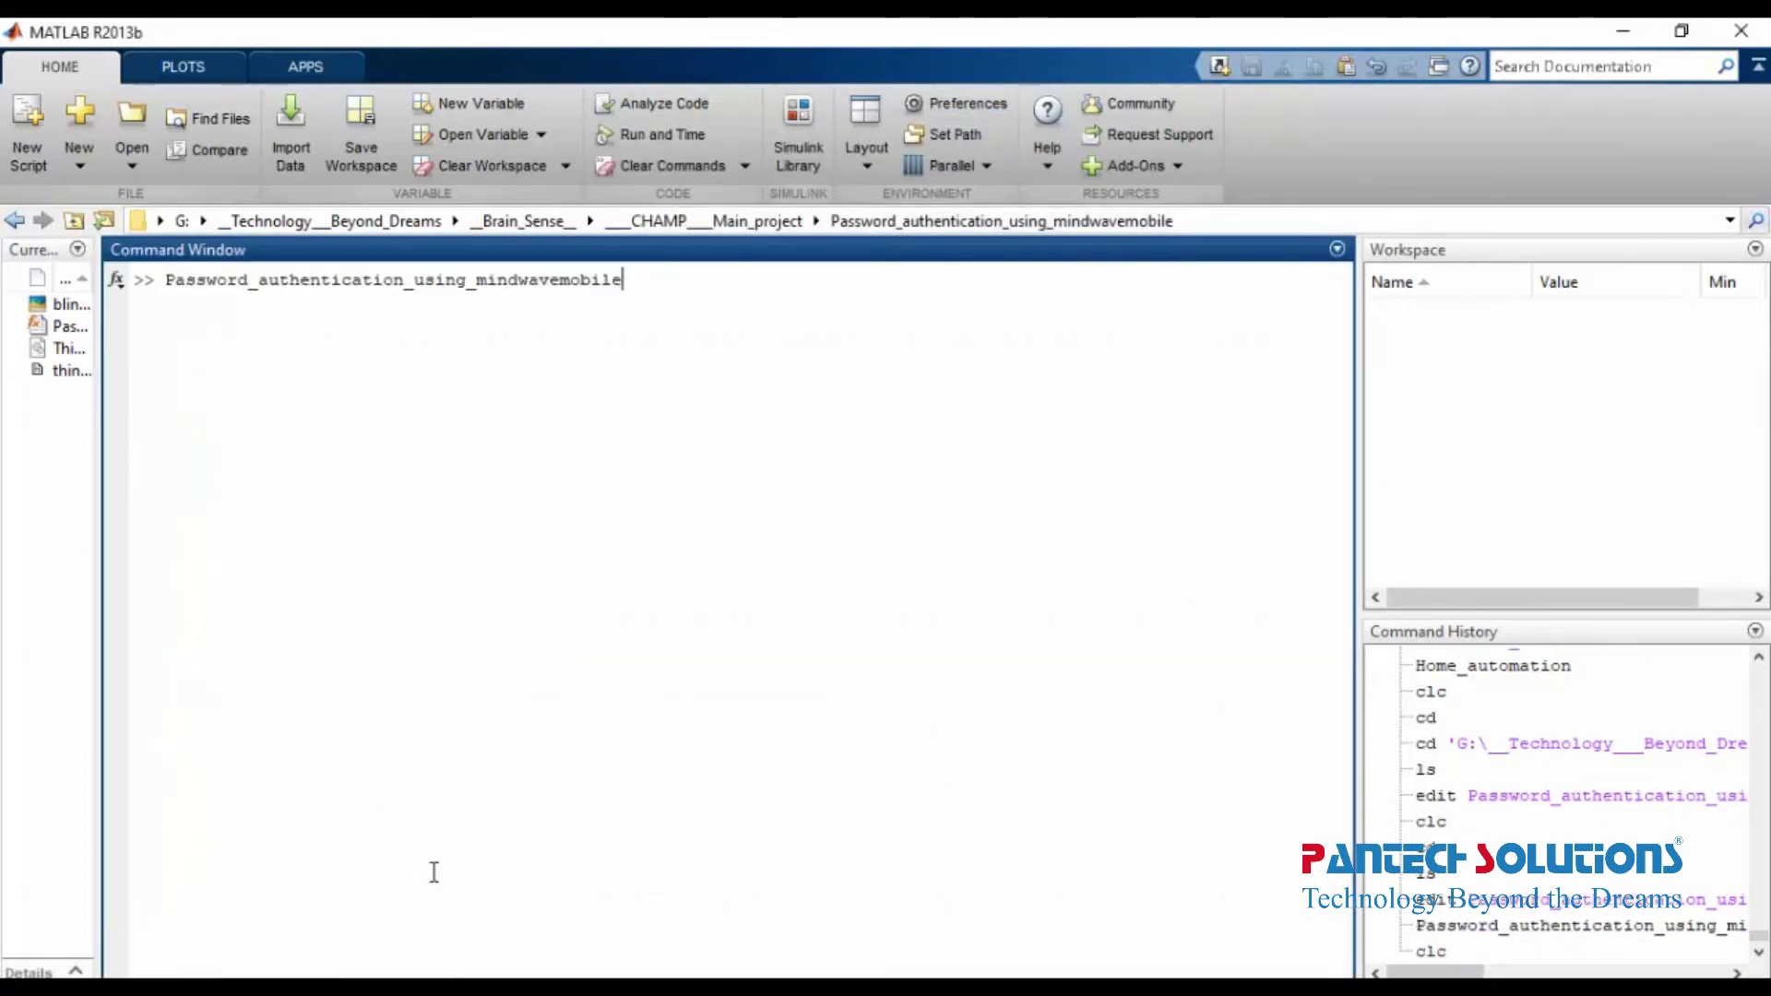
key(Return)
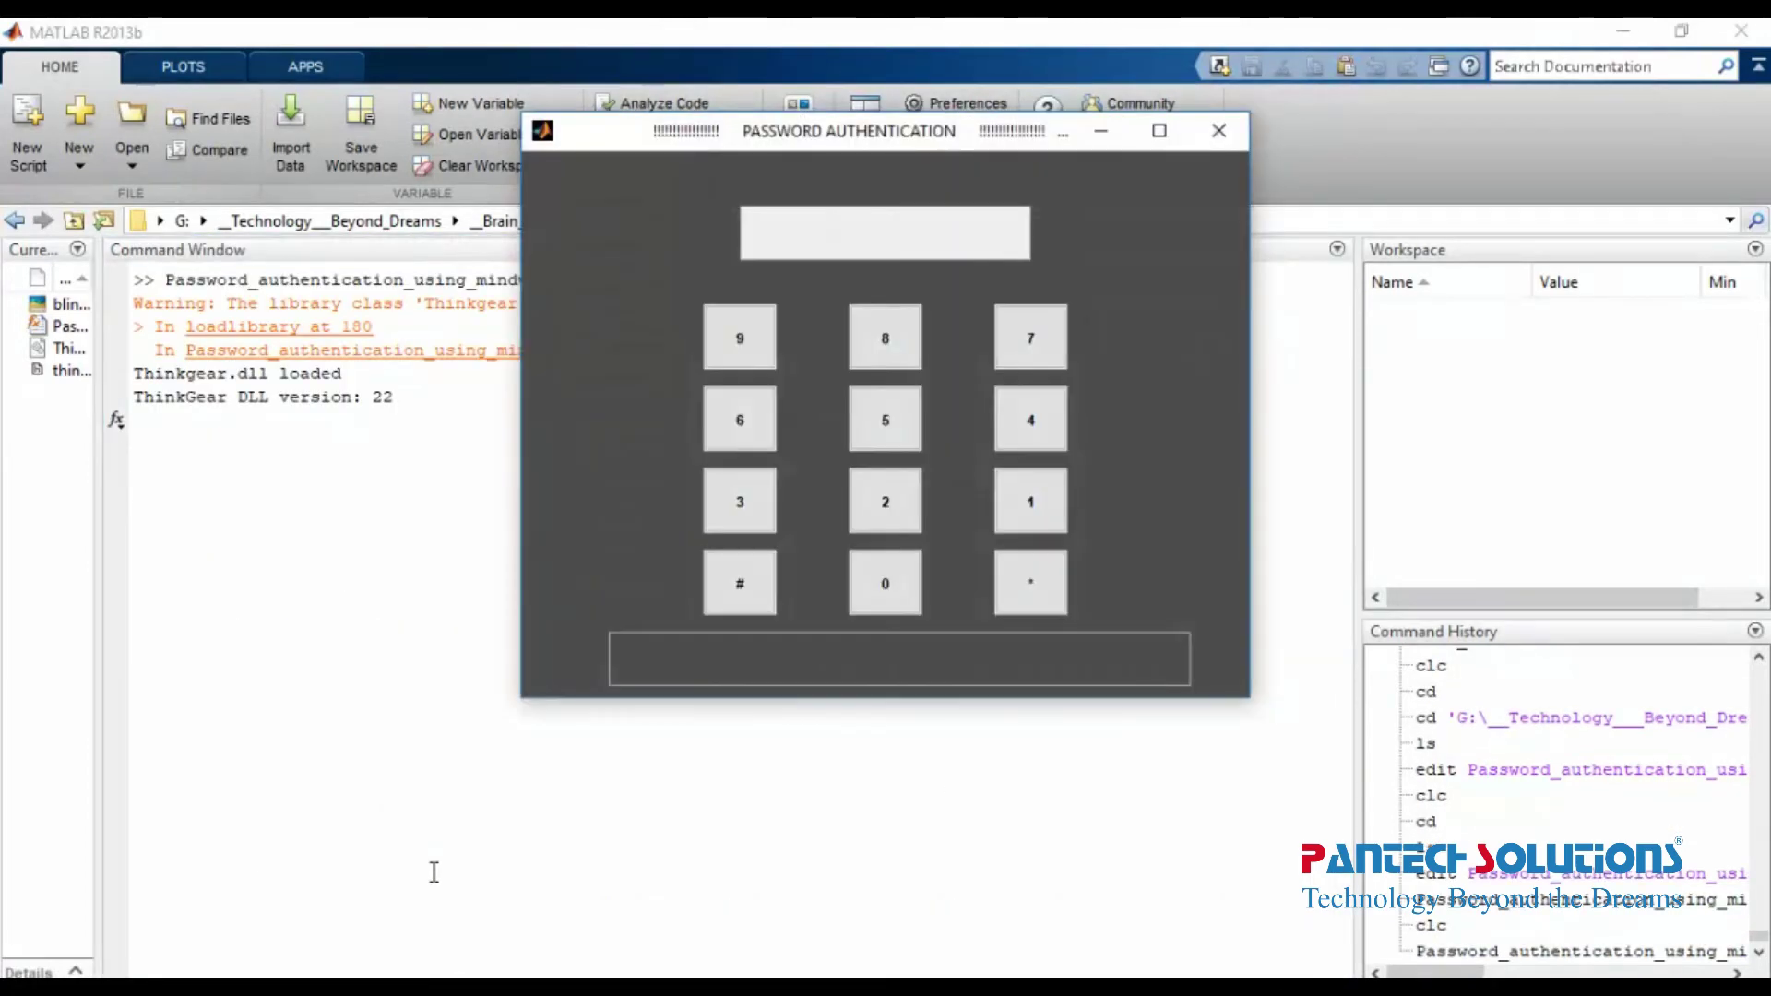